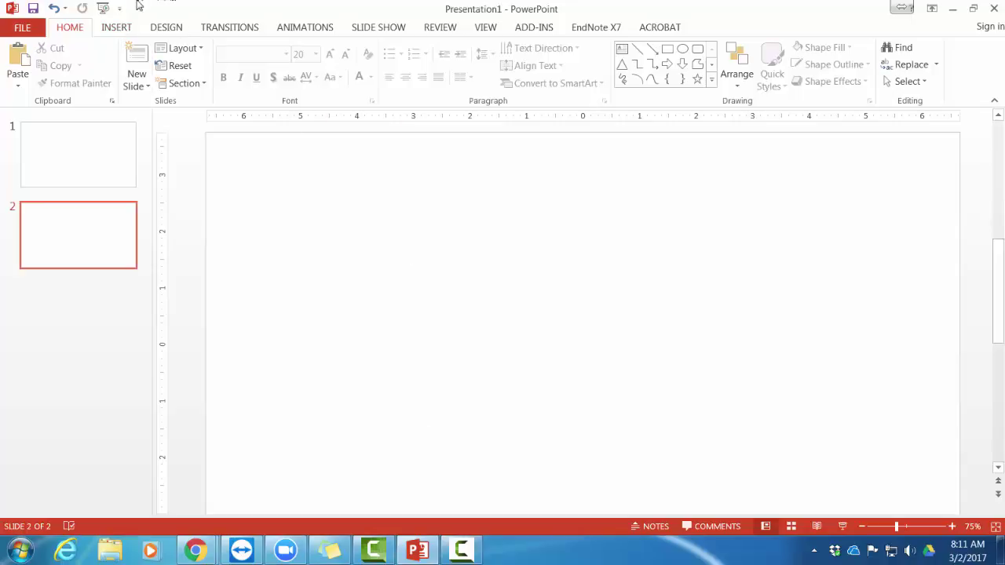
left_click(126, 24)
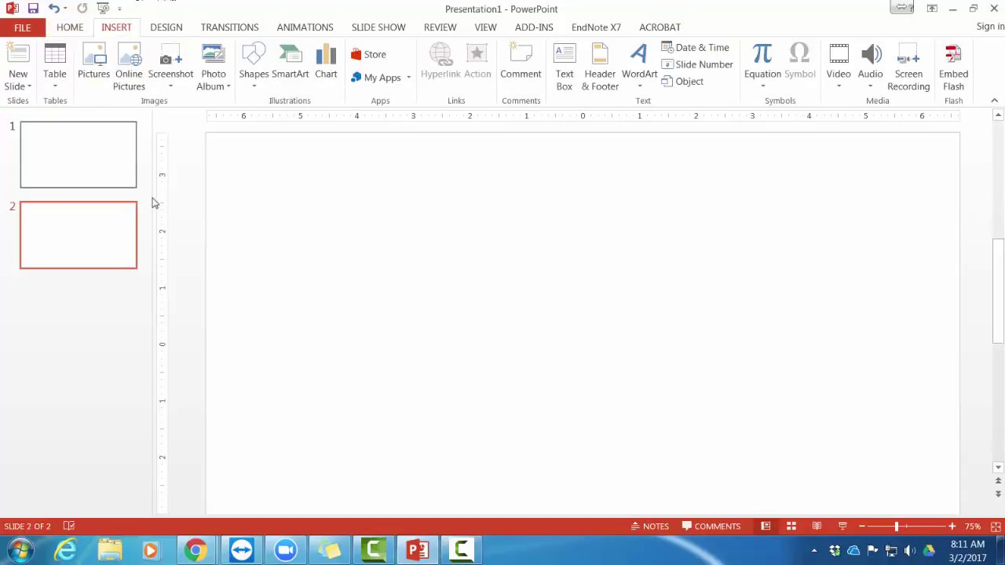
left_click(253, 83)
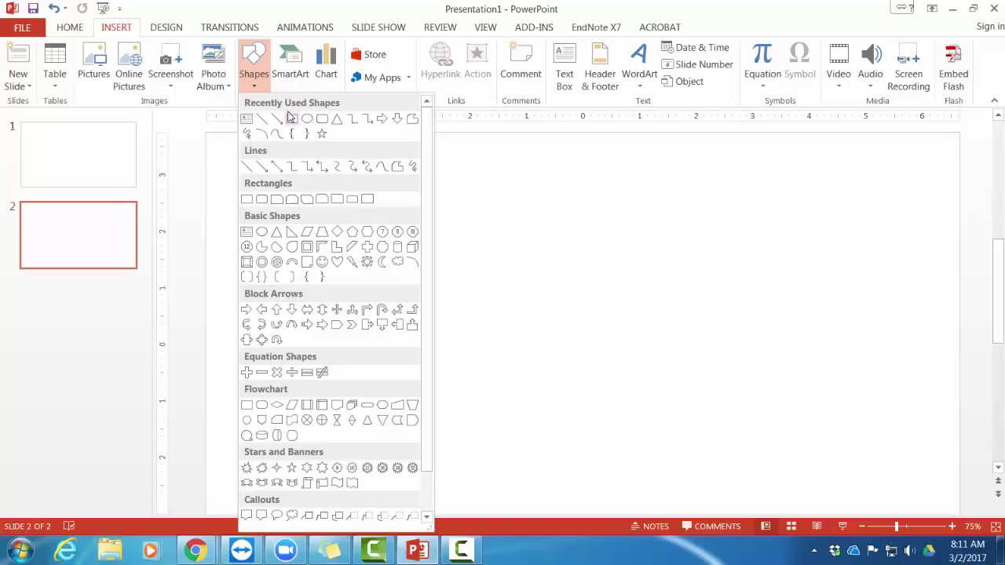
left_click(292, 119)
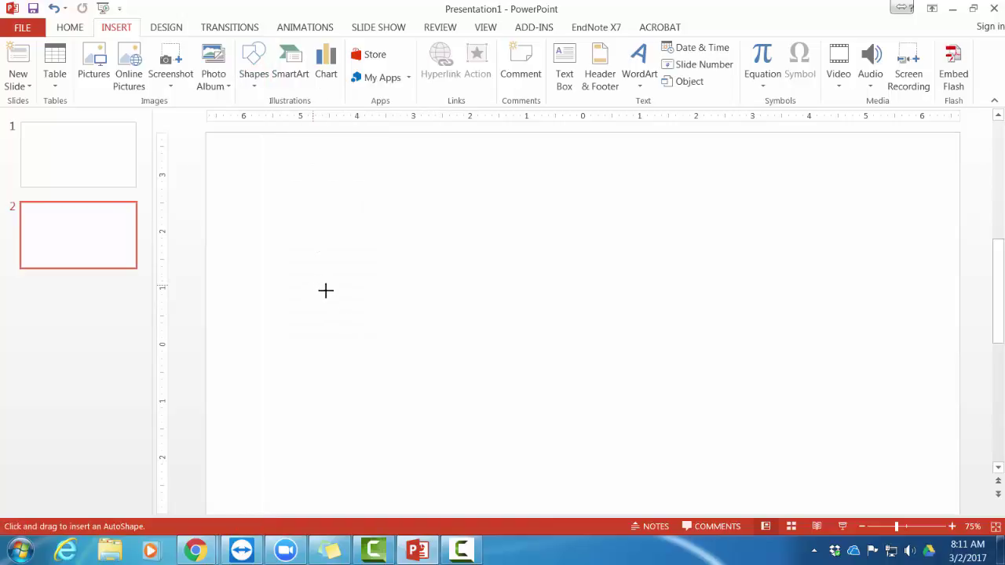
mouse_move(312, 285)
left_mouse_down()
mouse_move(394, 323)
mouse_move(408, 359)
mouse_move(348, 276)
mouse_move(394, 374)
mouse_move(423, 308)
left_mouse_up()
key("Delete")
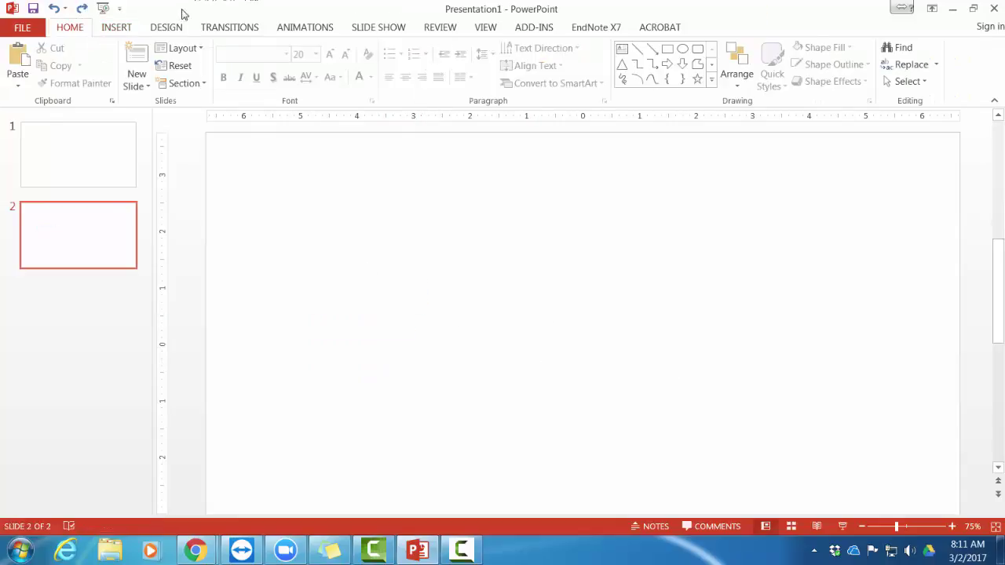
Draw a square about 0.56" by 0.56" in the left half of slide 2
left_click(107, 29)
left_click(253, 78)
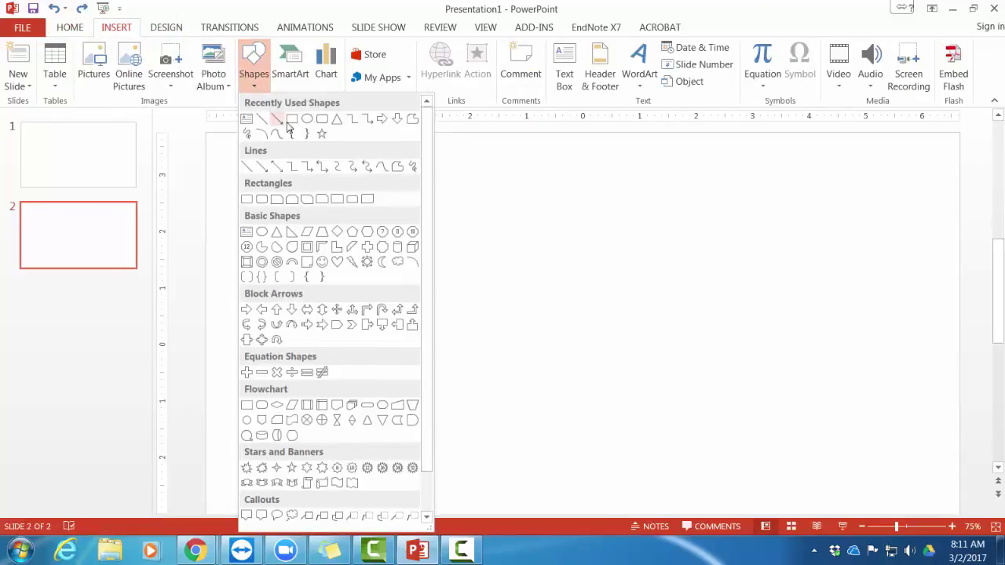
left_click(284, 121)
left_click_drag(326, 293, 353, 324)
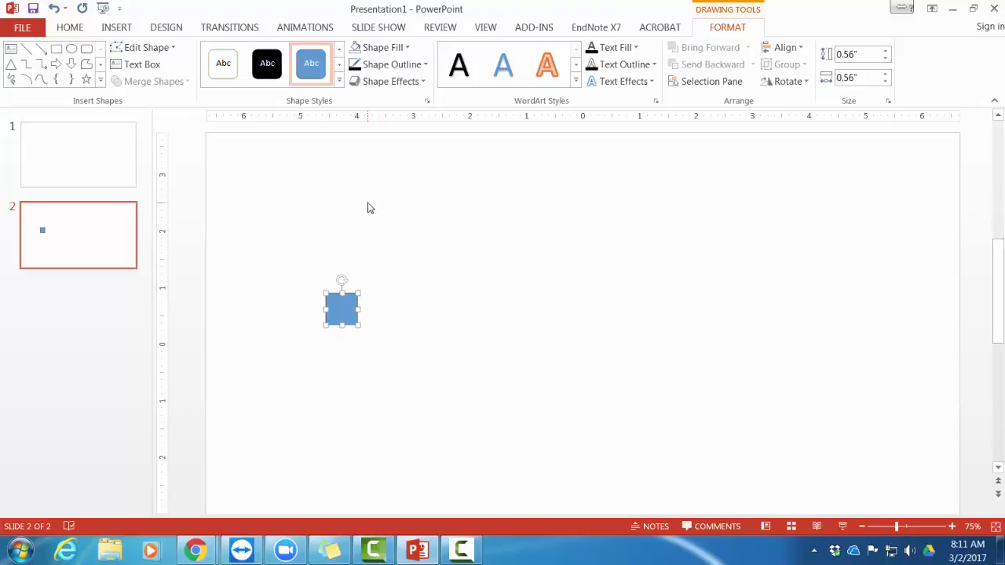
Give the square a black outline and no fill
left_click(426, 66)
left_click(428, 67)
left_click(421, 70)
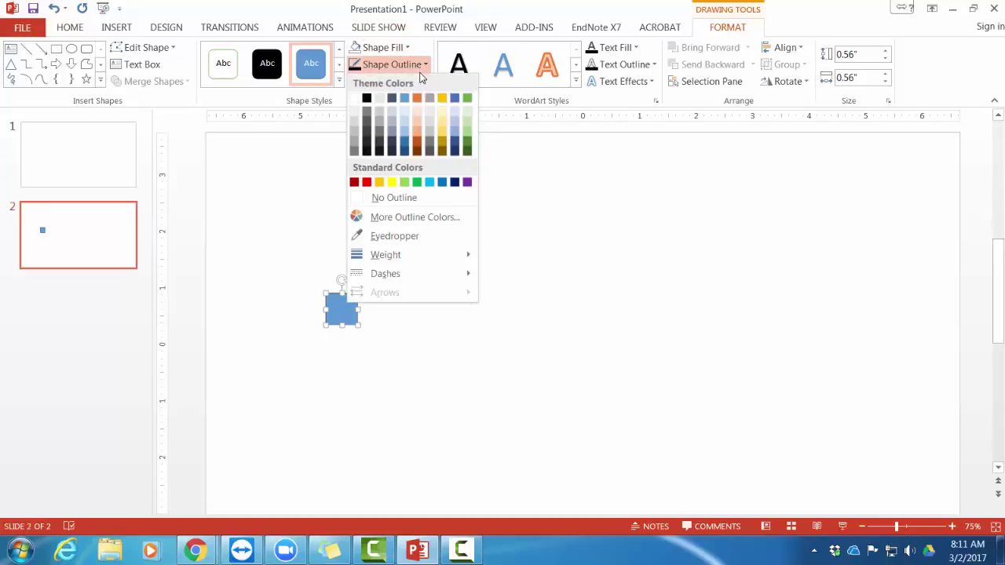
left_click(366, 98)
left_click(405, 48)
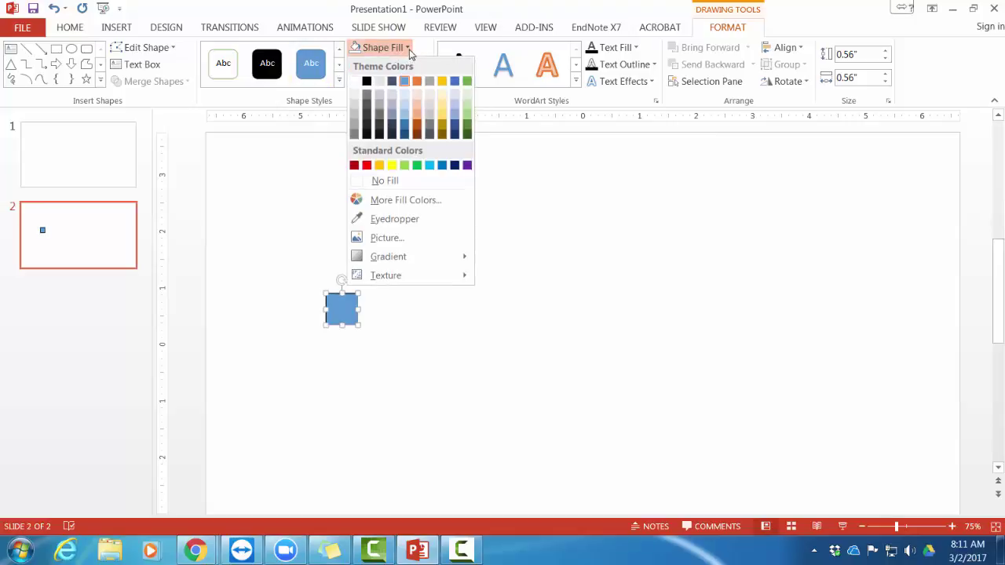
left_click(387, 181)
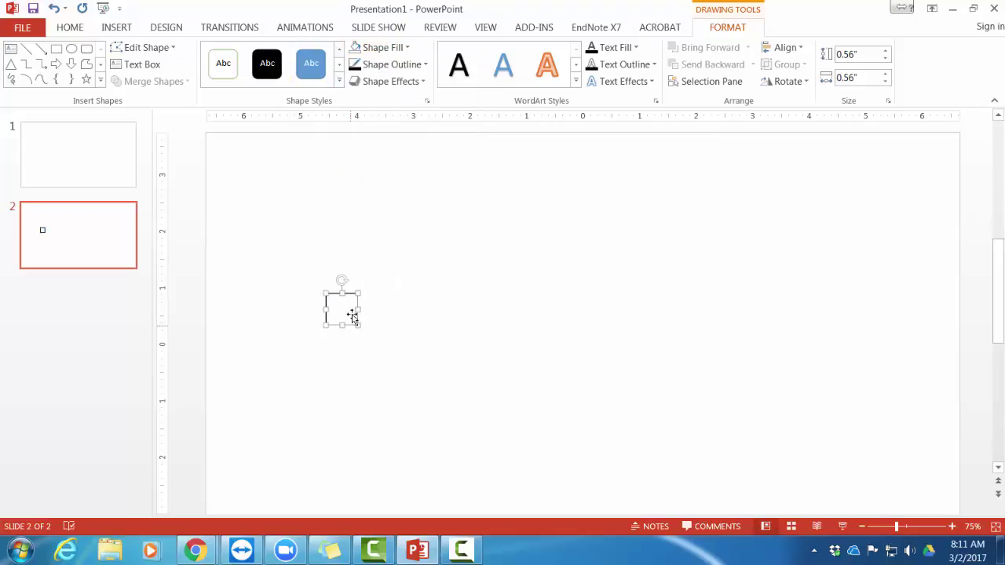
left_click(414, 344)
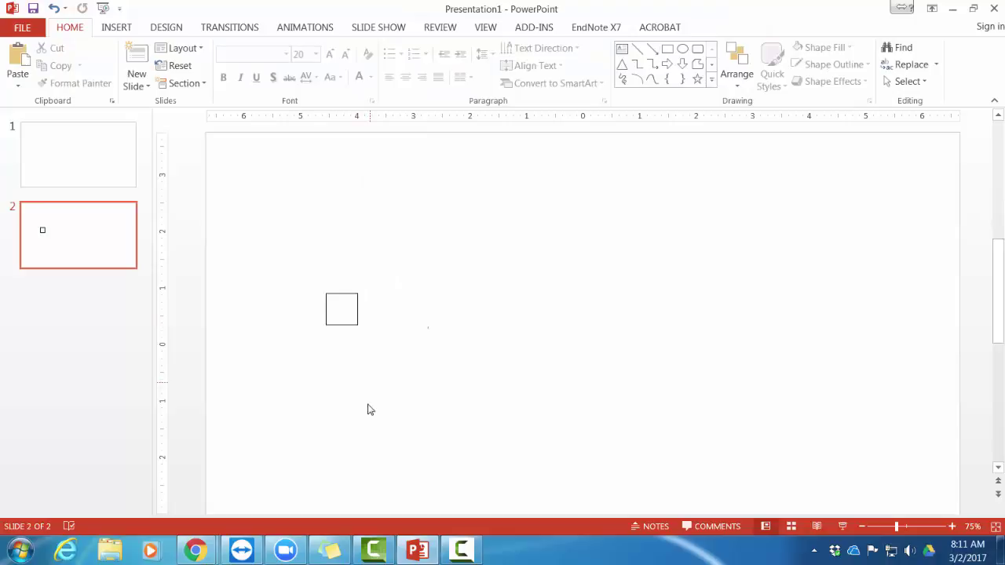
Label the square X1 in black text and enlarge the font by one step
left_click(345, 296)
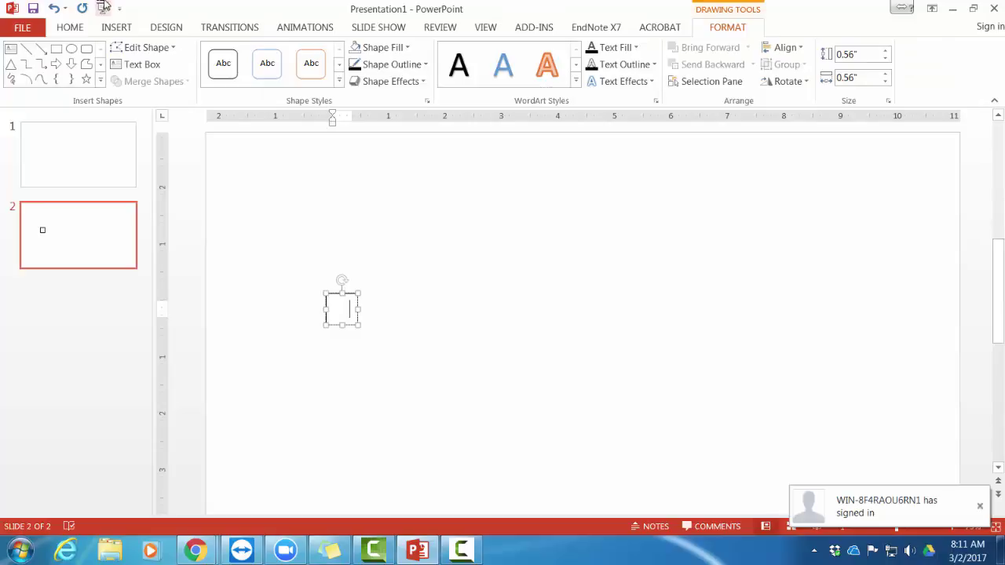
key("ctrl+a")
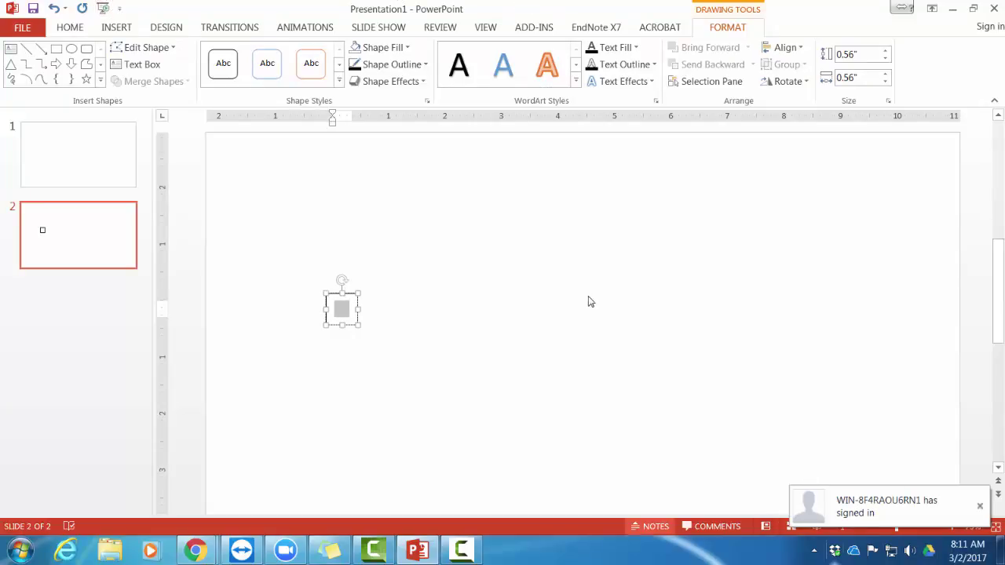
left_click(63, 27)
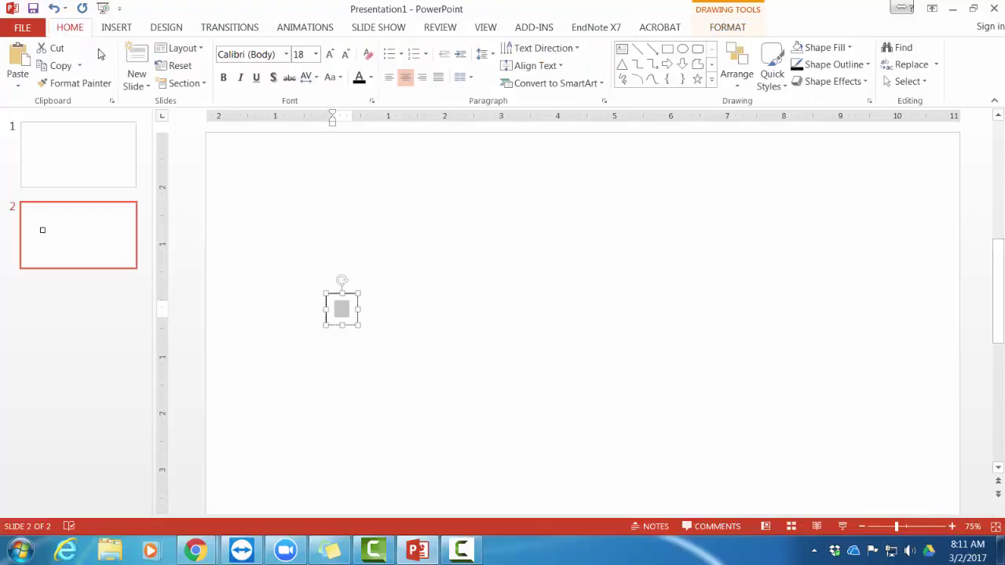
left_click(372, 81)
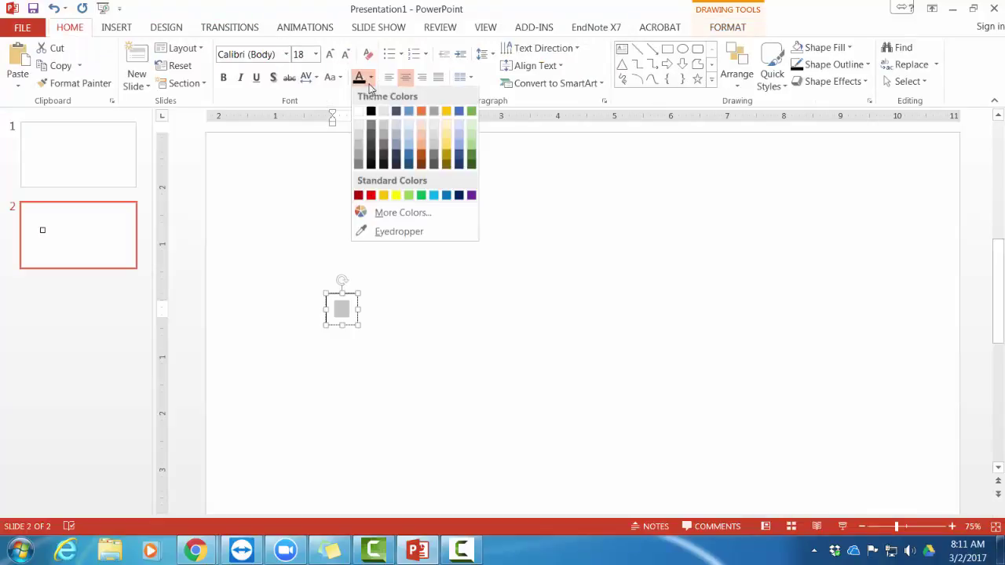
left_click(370, 108)
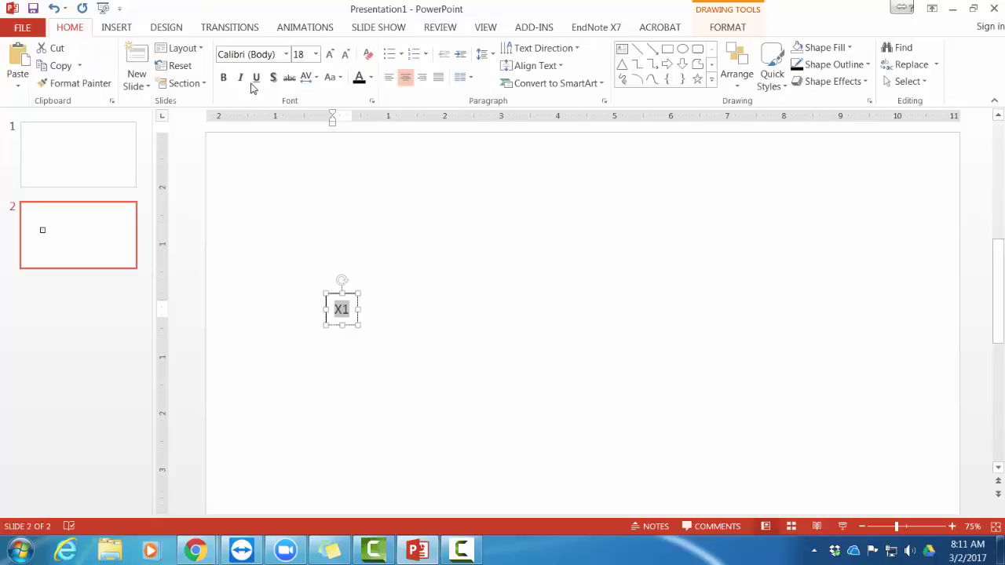
left_click(329, 55)
left_click(389, 300)
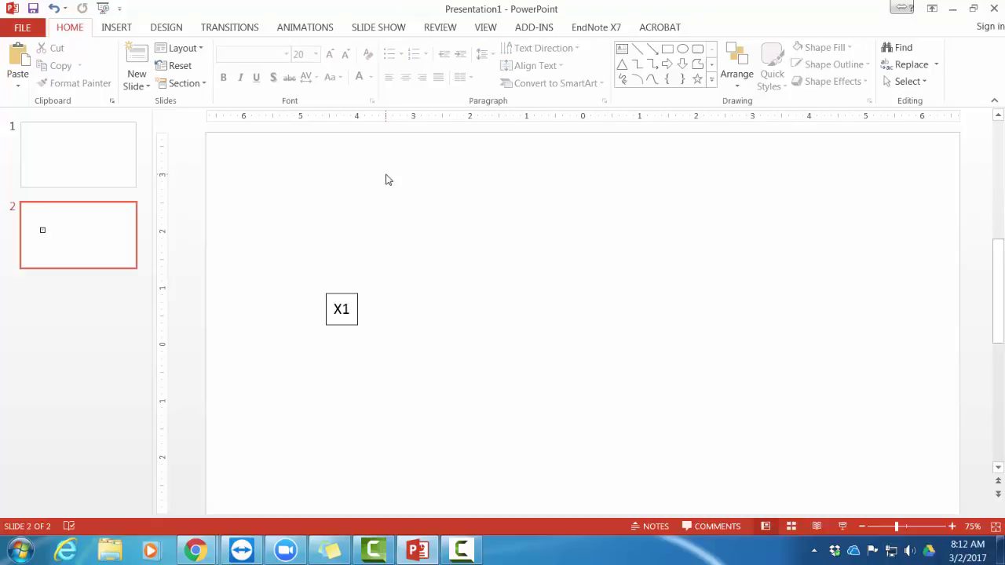
Draw a vertical arrow about 0.32" long pointing up into the bottom of the X1 square and colour it black
left_click(116, 28)
left_click(254, 63)
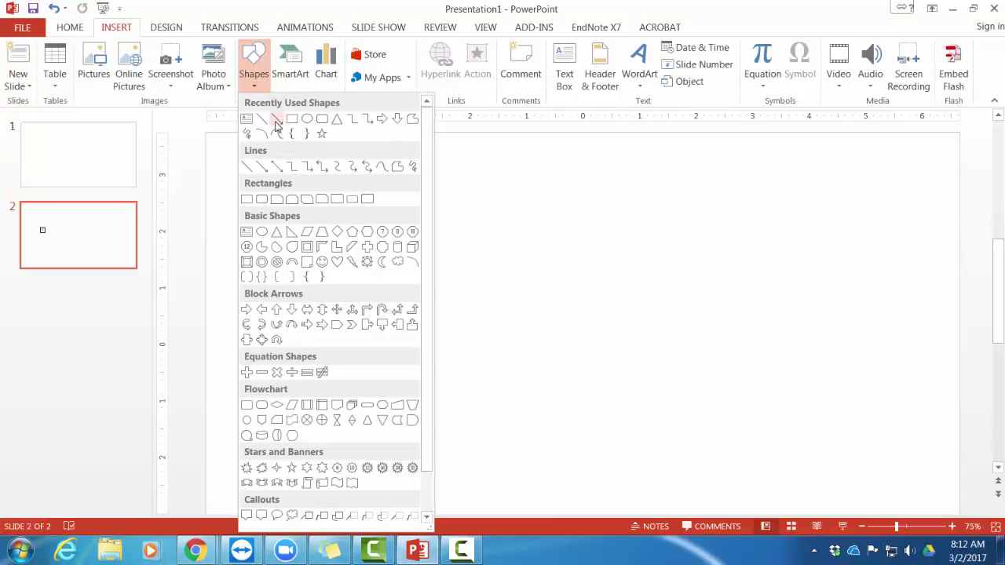
left_click(280, 134)
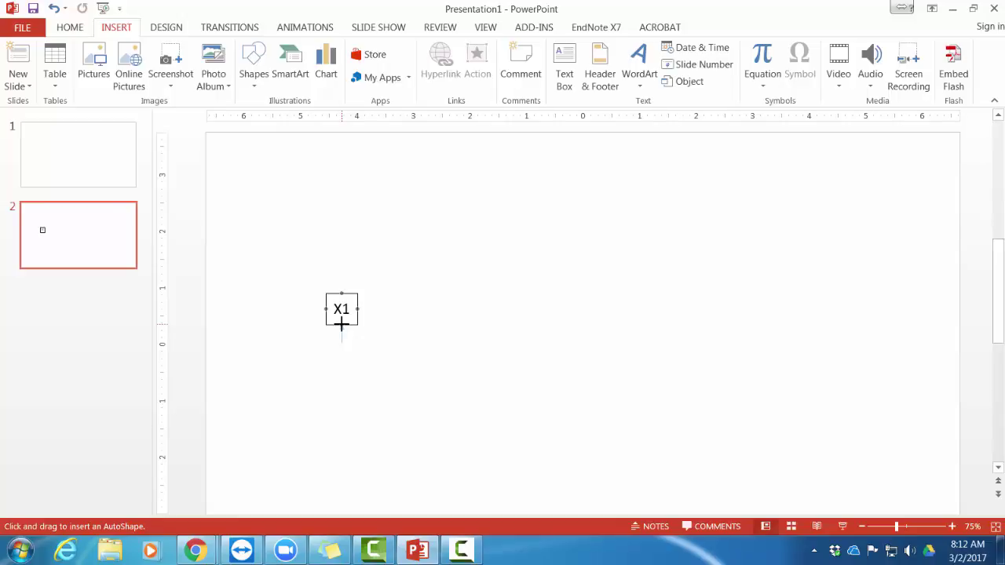
left_click_drag(342, 324, 341, 324)
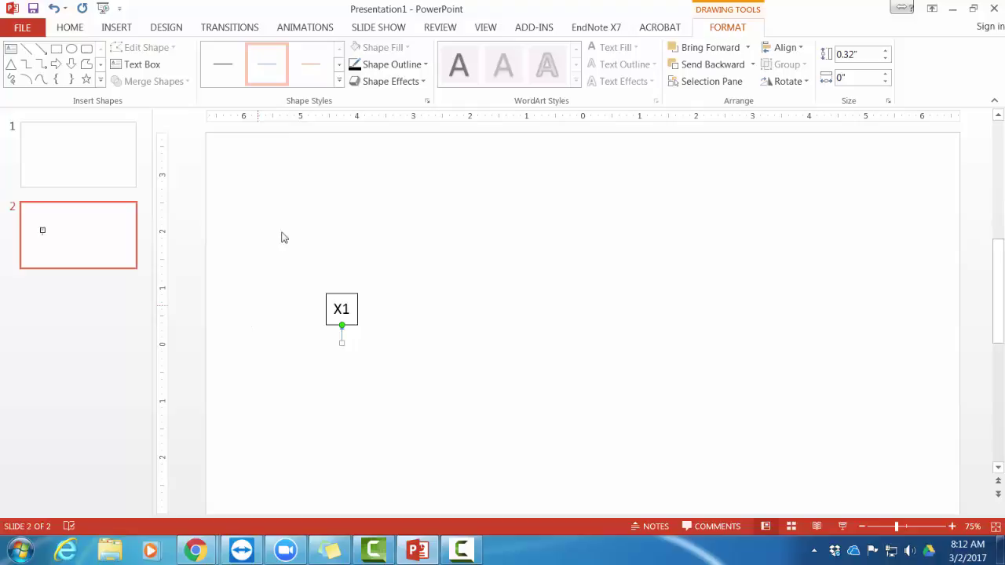
left_click(424, 66)
left_click(369, 99)
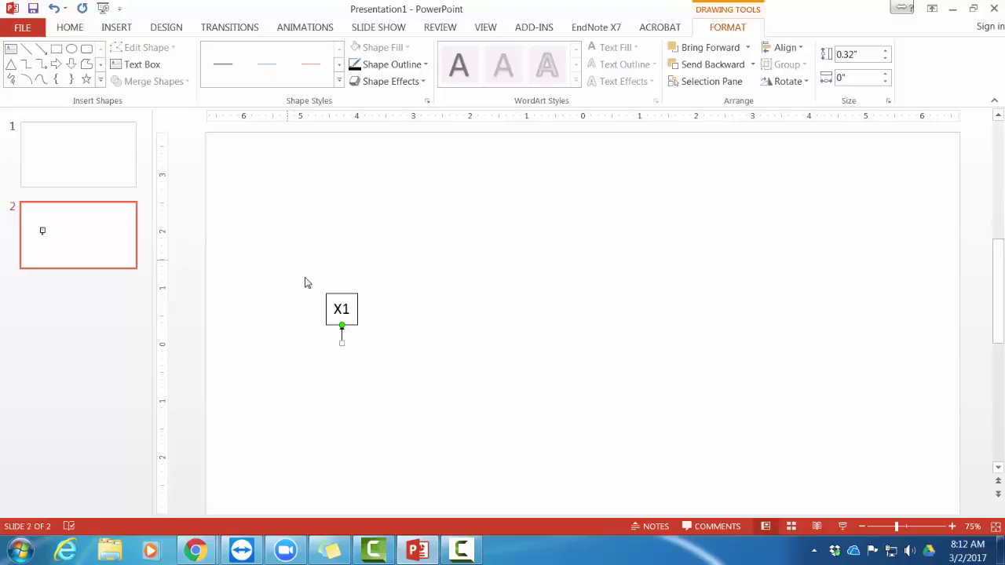
Group the X1 square with its arrow
left_click_drag(303, 230, 397, 398)
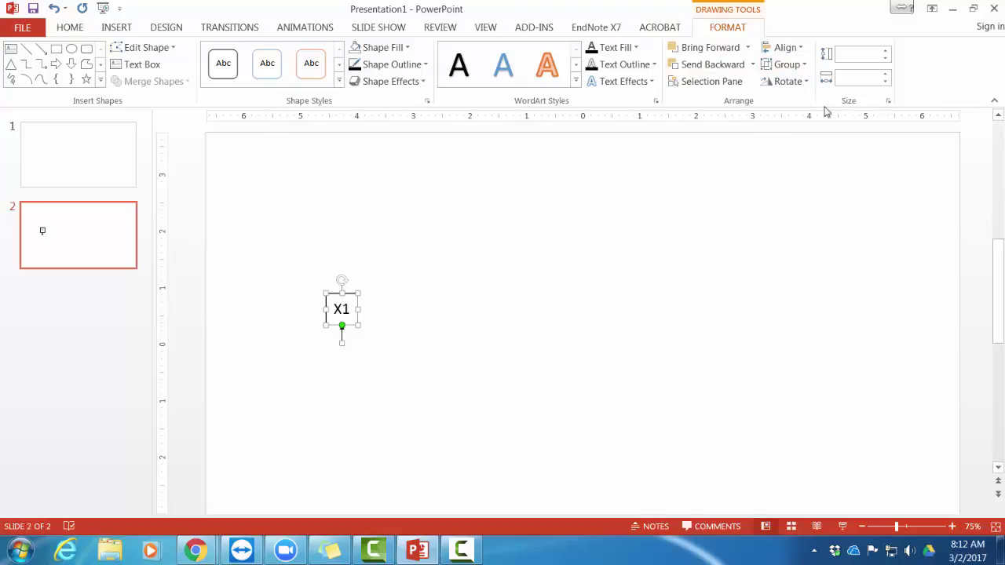
left_click(787, 64)
left_click(687, 130)
left_click(563, 399)
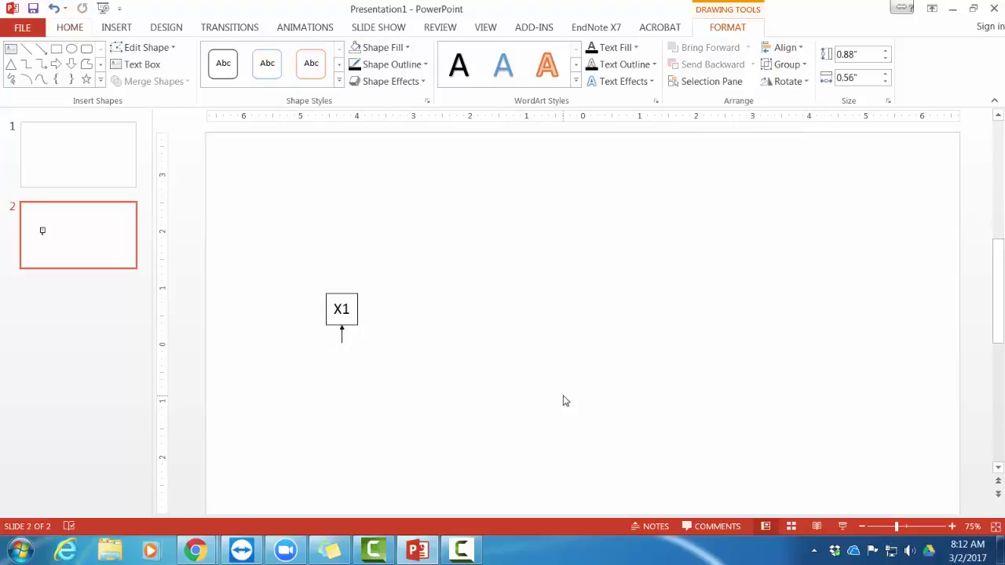
Make five copies of the X1 group and move the last copy about 5 inches to the right of the original
left_click(342, 292)
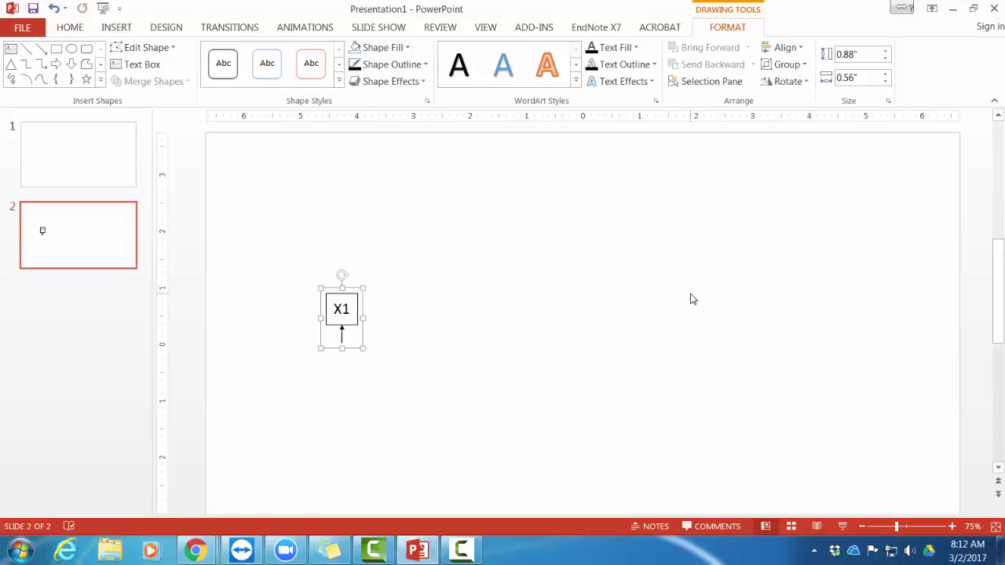
key("ctrl+z")
key("ctrl+d")
key("ctrl+d")
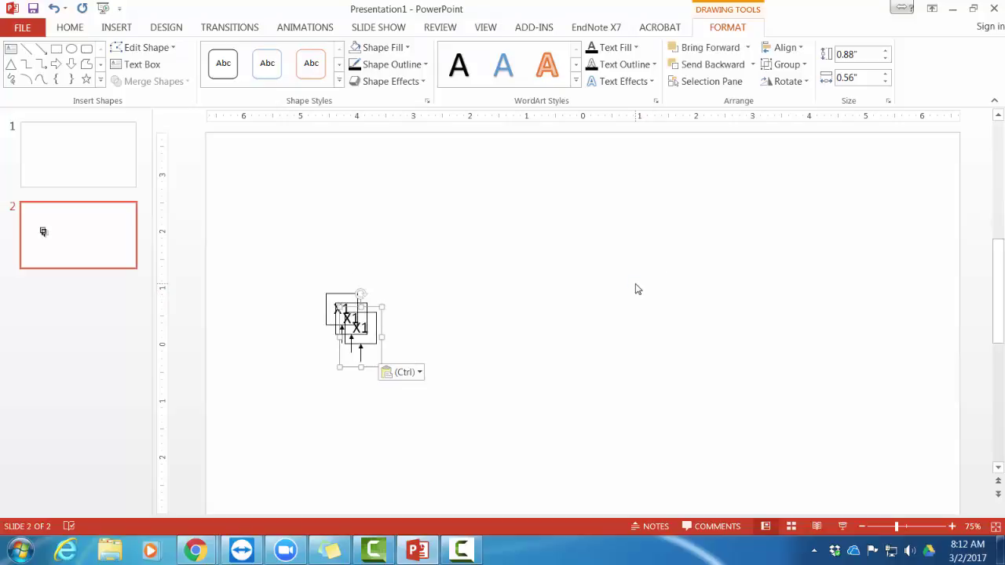
key("ctrl+d")
key("ctrl+d")
key("ctrl+d")
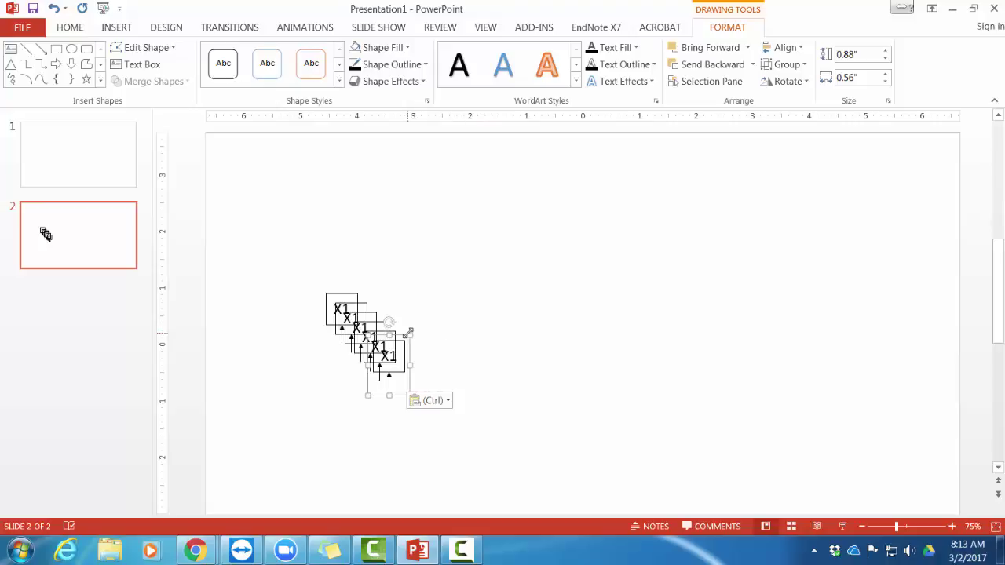
left_click_drag(402, 338, 634, 290)
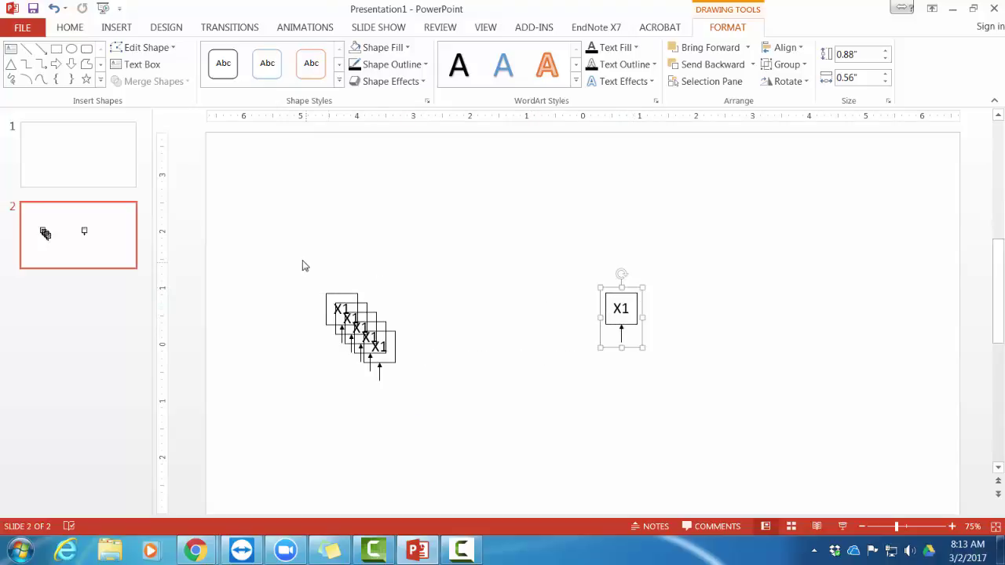
Align all six X1 groups by their middles and distribute them horizontally
left_click_drag(303, 264, 736, 498)
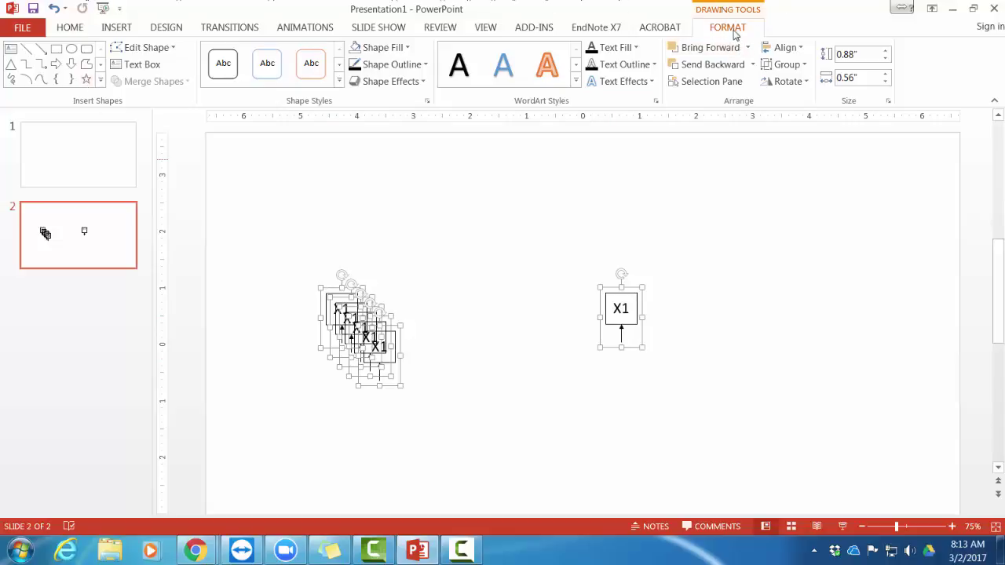
left_click(803, 47)
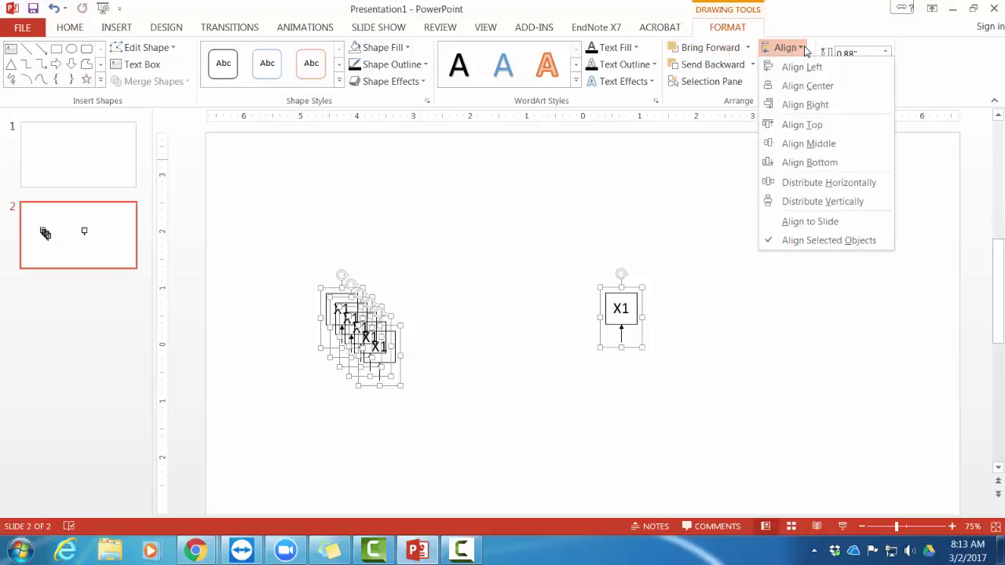
left_click(814, 147)
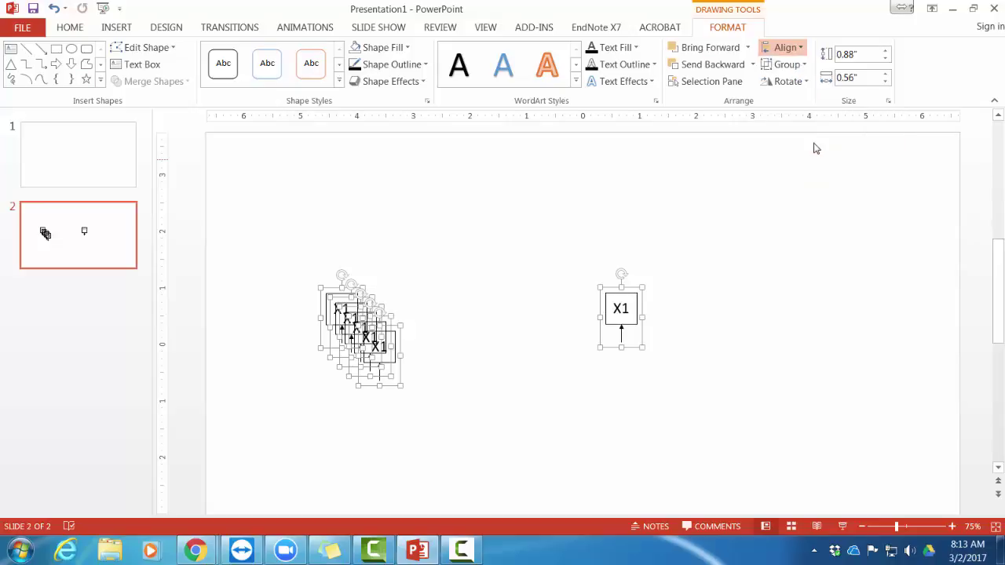
left_click(788, 48)
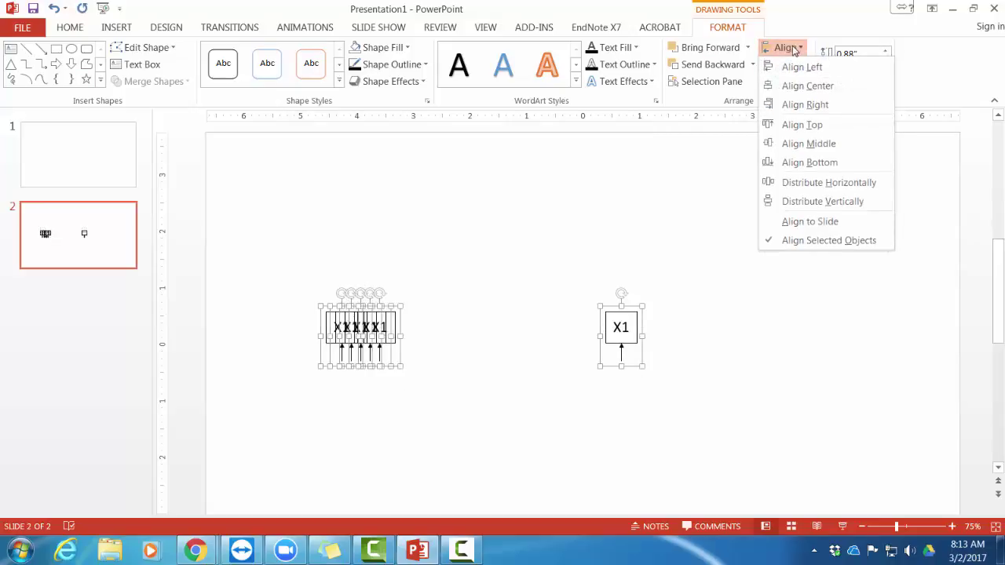
left_click(822, 185)
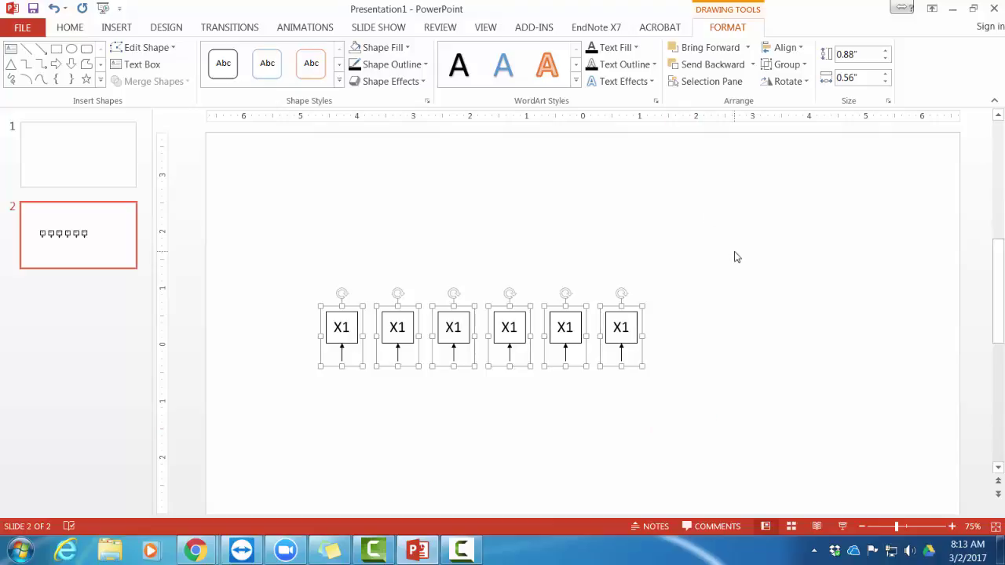
left_click(748, 350)
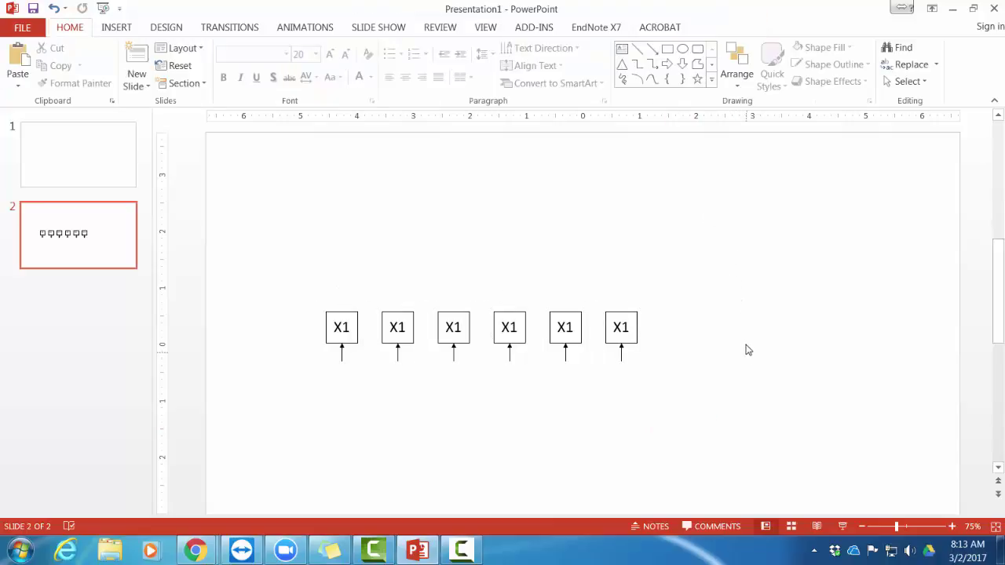
Draw an oval about 1.34" wide and 0.59" high above the row of squares
left_click(118, 30)
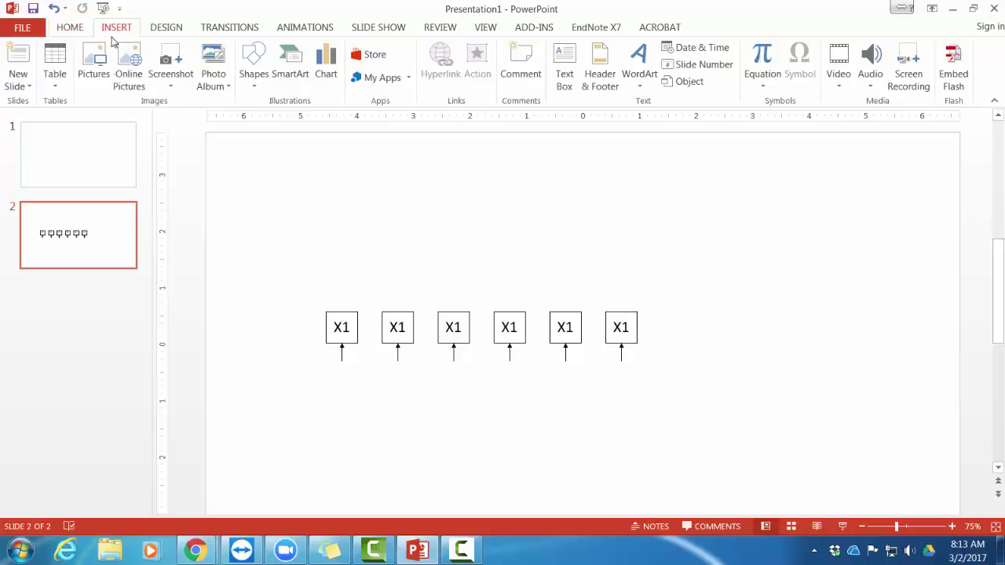
left_click(254, 88)
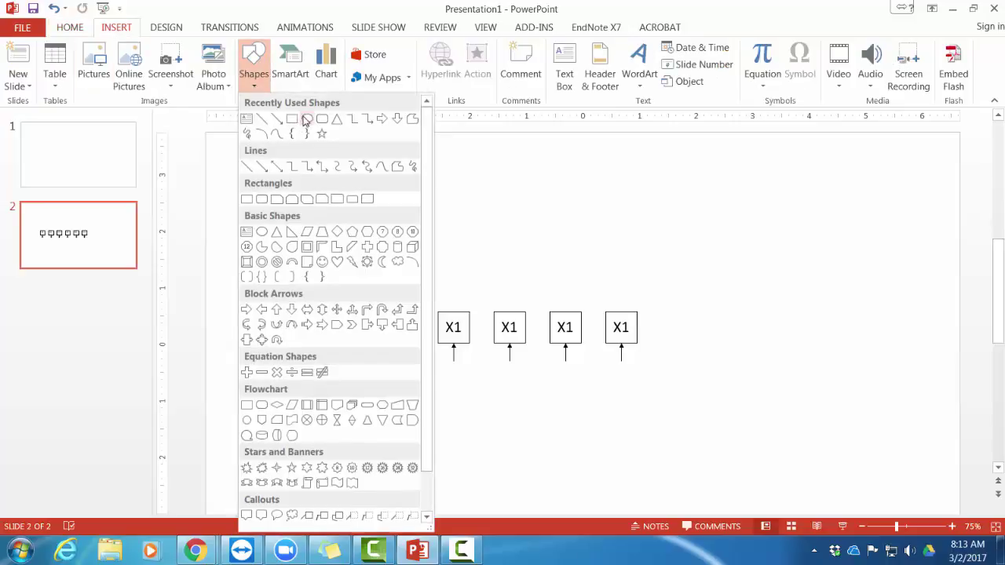
left_click(308, 120)
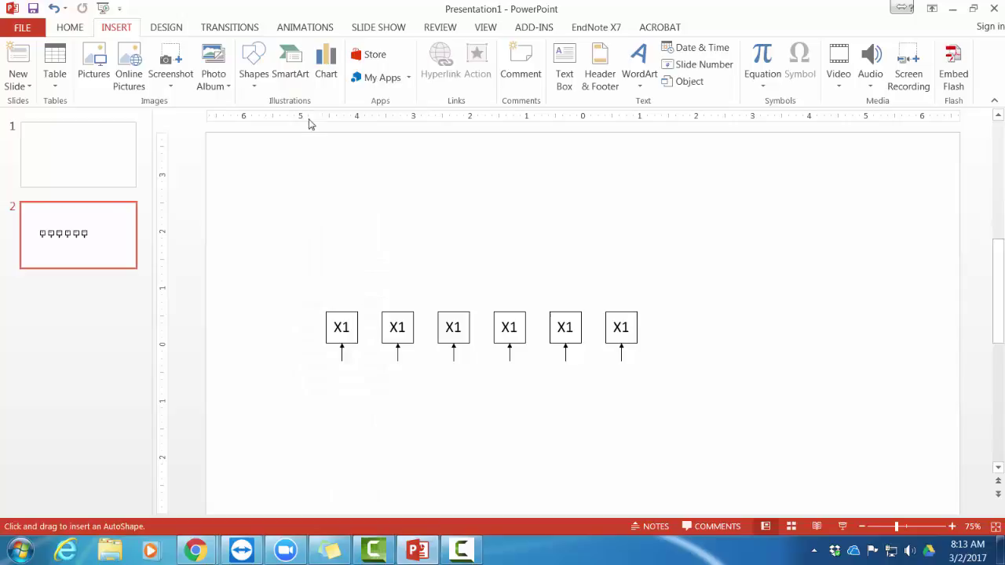
left_click_drag(362, 182, 440, 215)
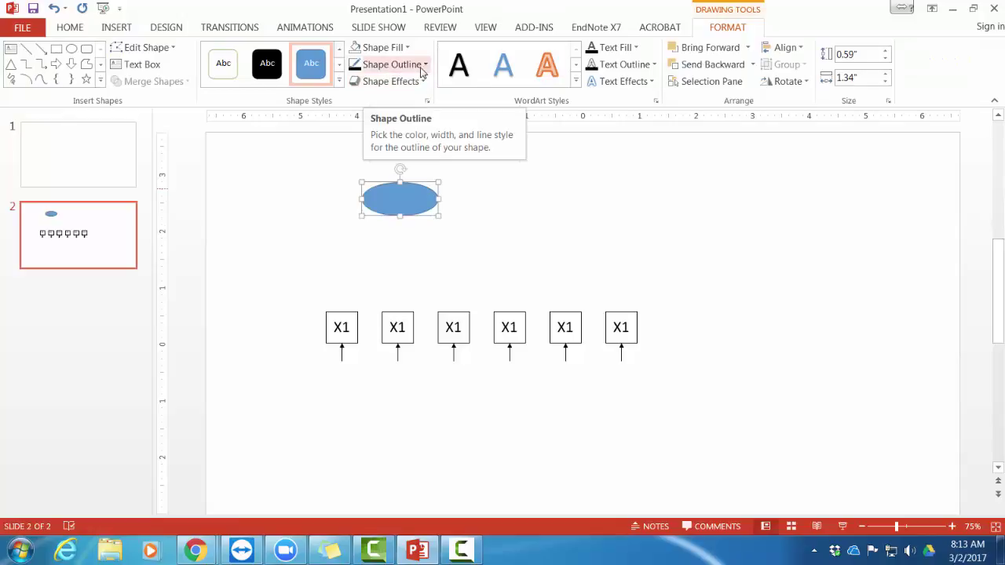
Give the oval a black outline and no fill, and set its formatting as the default shape
left_click(421, 69)
left_click(368, 99)
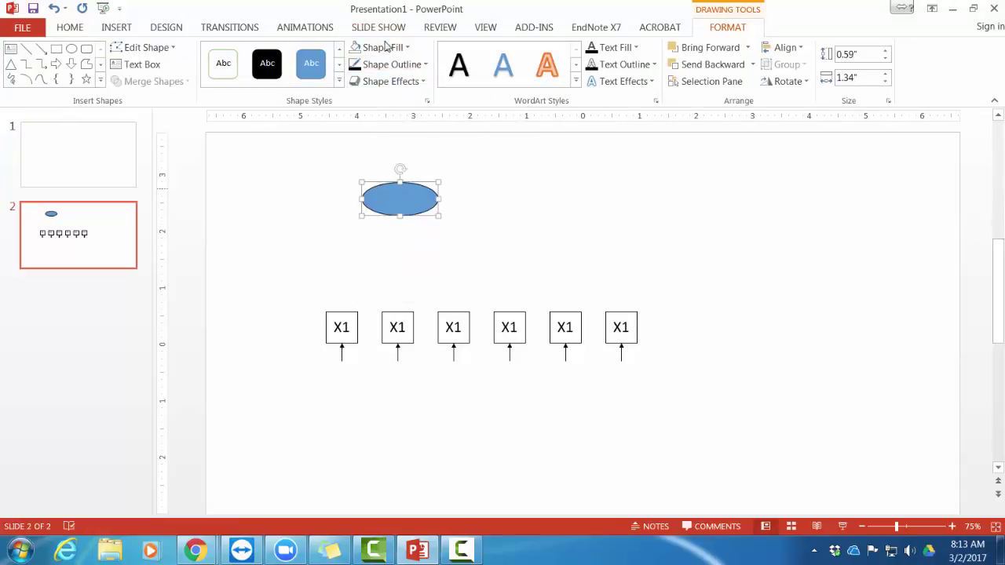
left_click(385, 46)
left_click(380, 180)
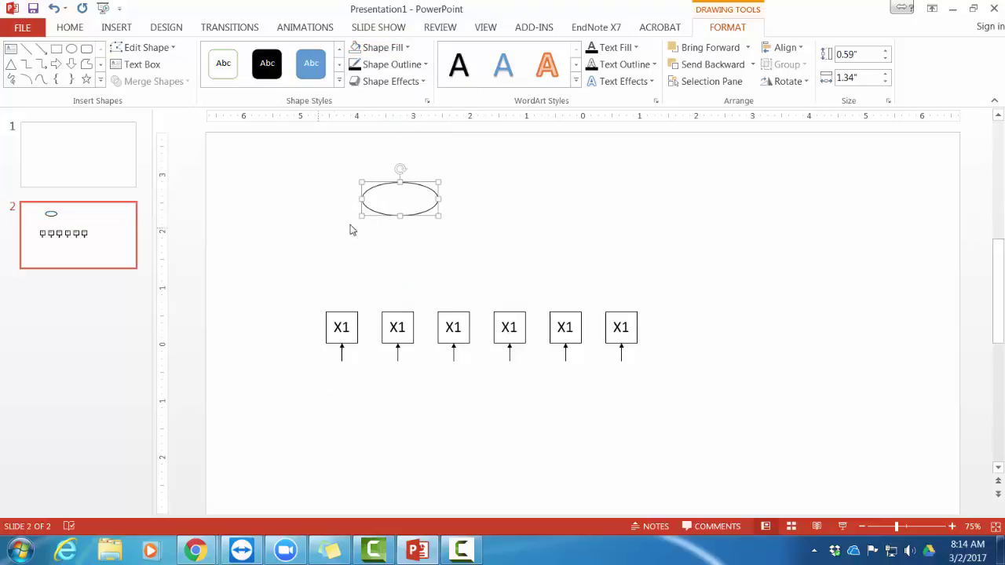
right_click(419, 212)
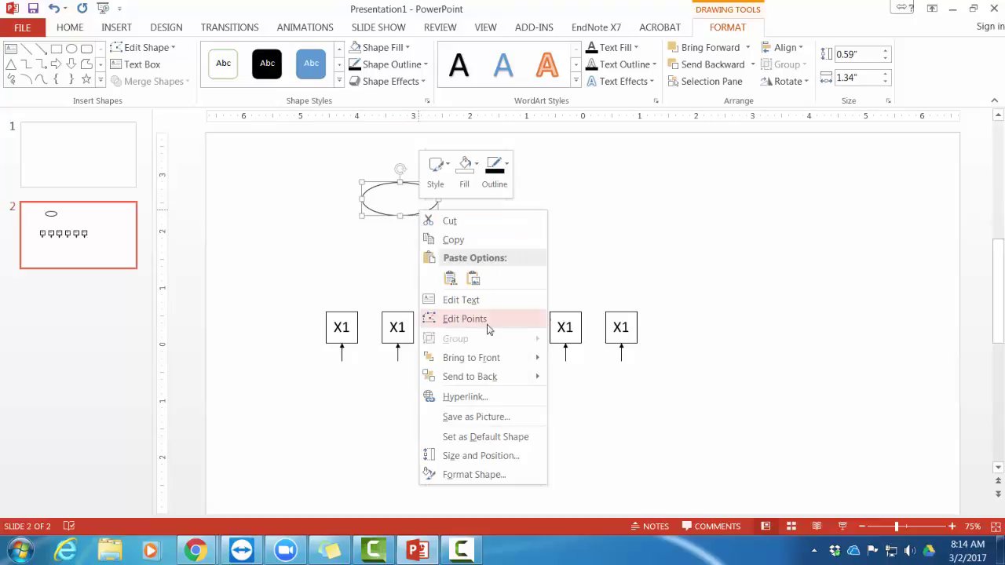
left_click(494, 438)
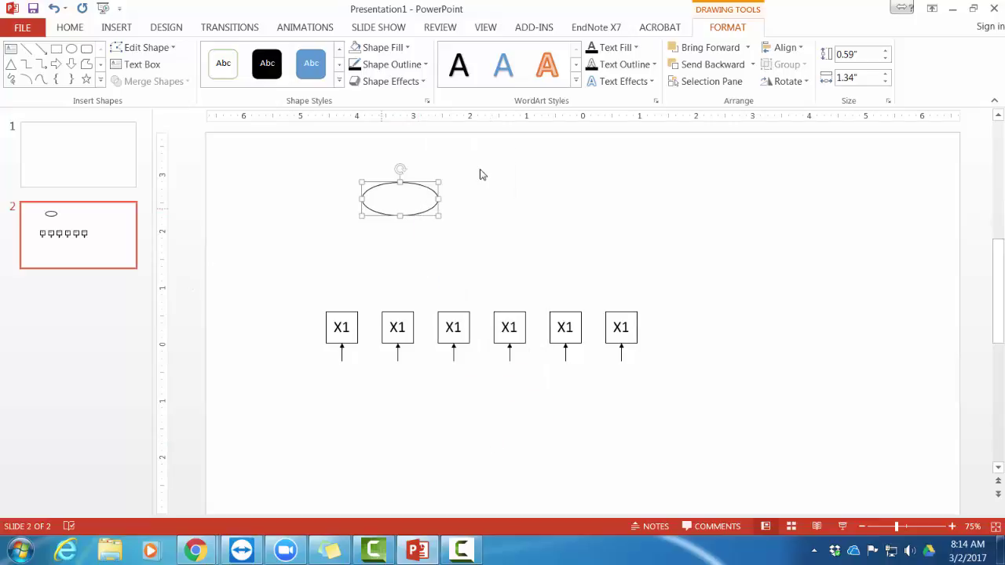
Draw a small test rectangle about 0.61" wide and 0.2" high beside the oval, and undo it
left_click(55, 49)
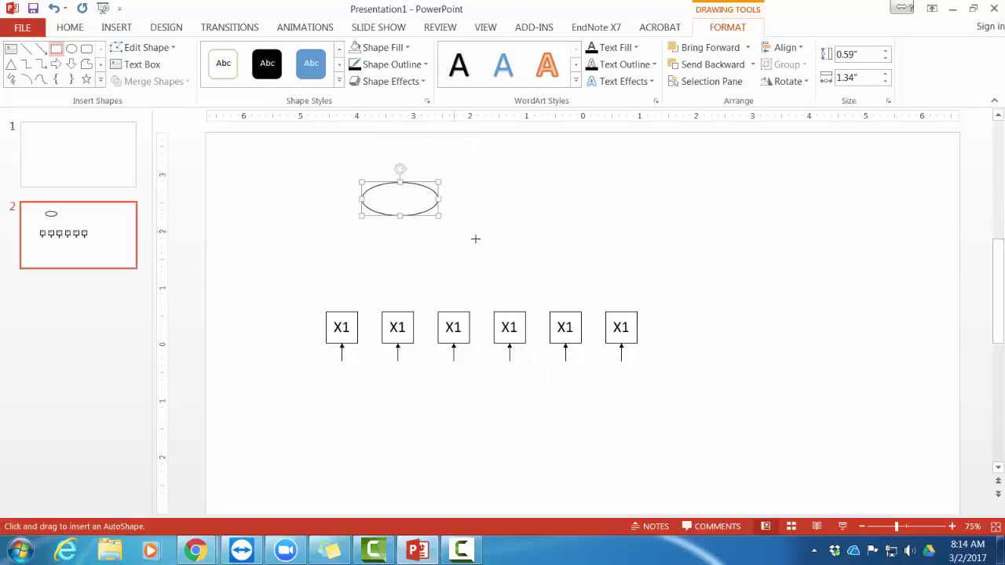
left_click_drag(555, 184, 557, 185)
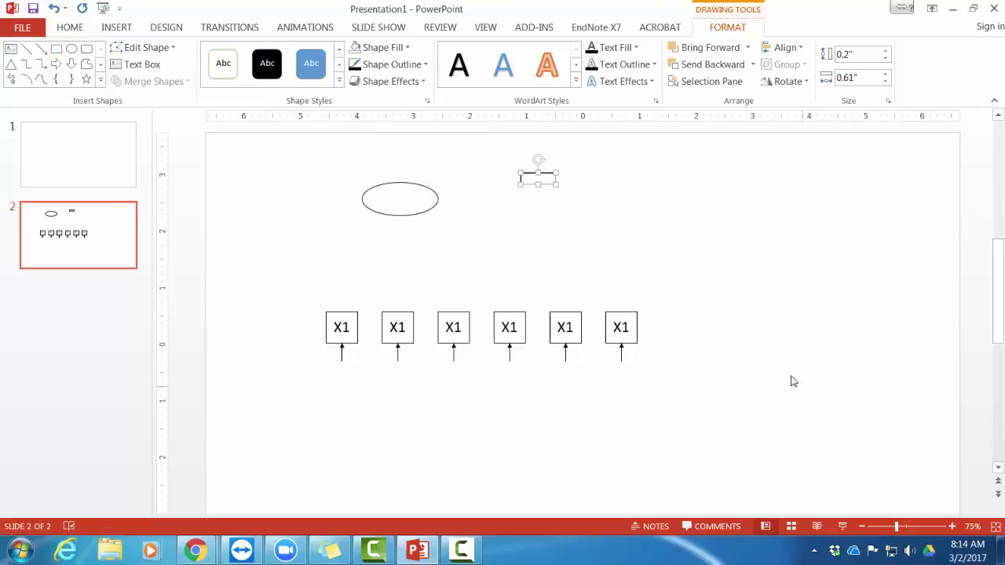
left_click(400, 198)
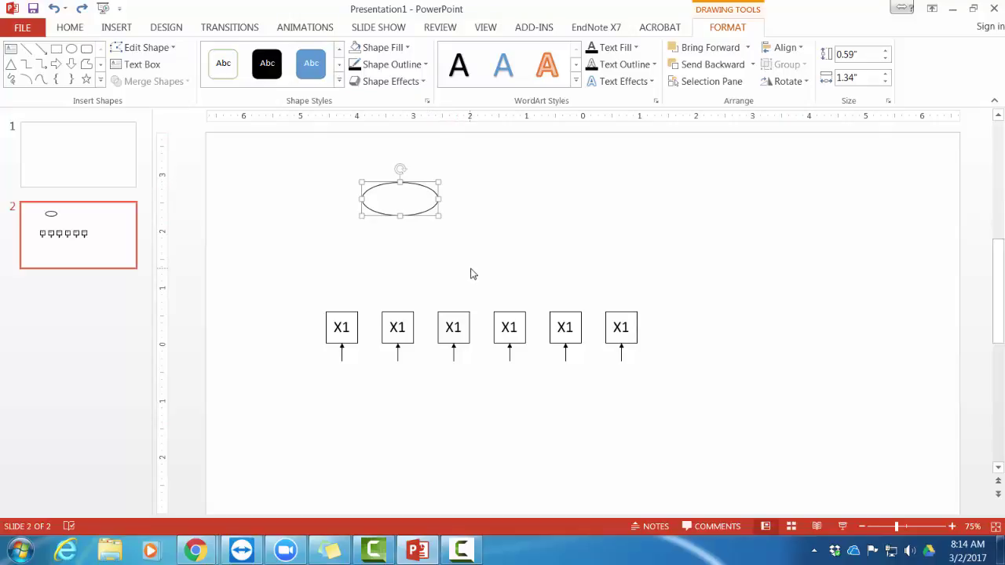
Enter the label "Factor 1" inside the oval and select the text
left_click(407, 212)
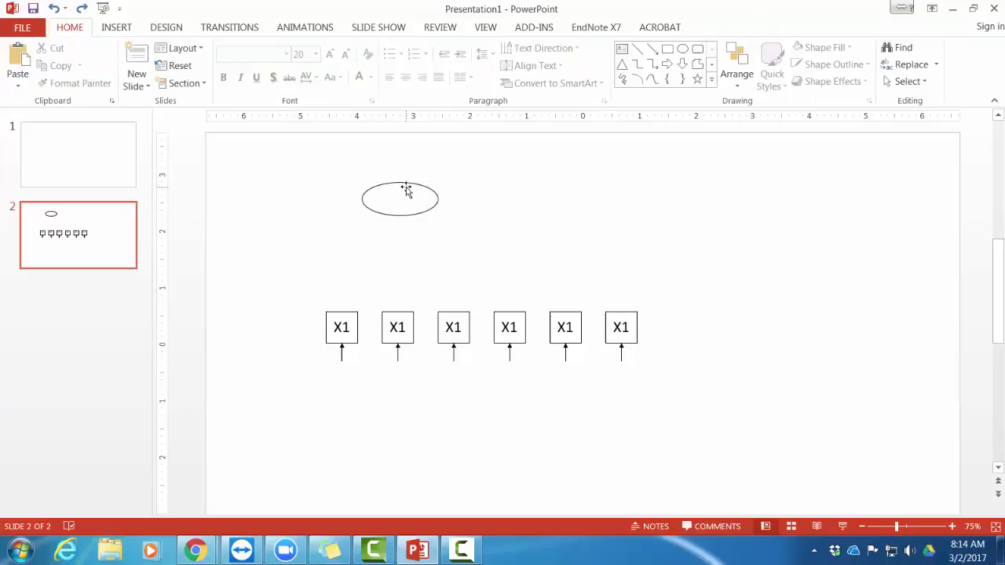
left_click(405, 189)
left_click(52, 7)
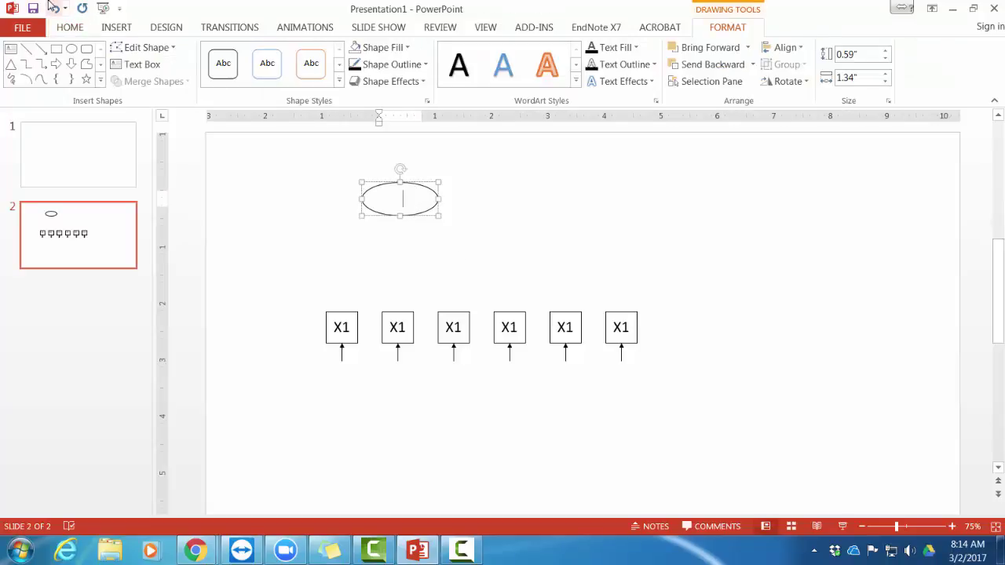
left_click(53, 7)
left_click(52, 7)
left_click(52, 7)
left_click(53, 7)
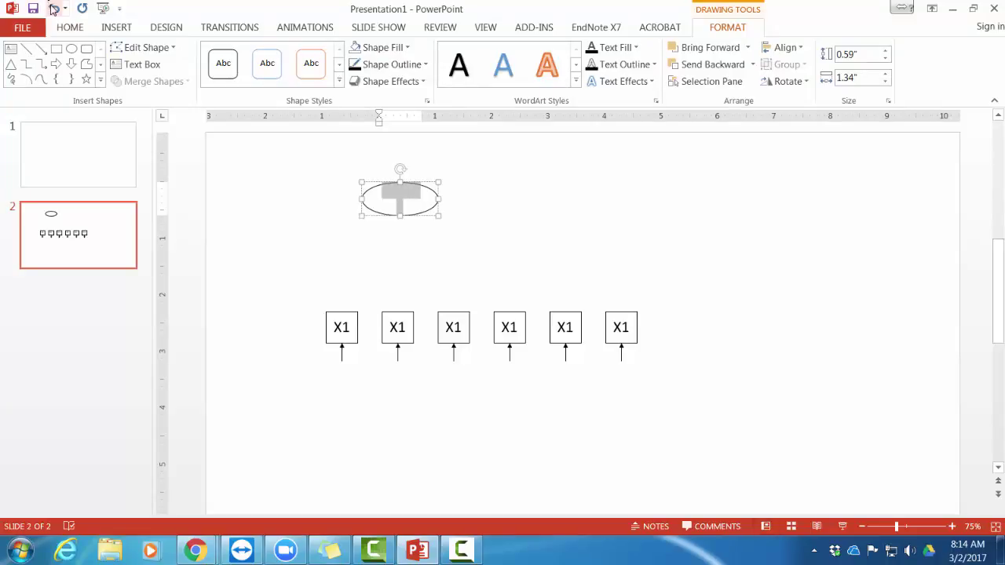
Format the oval's label as black 20 pt text and enlarge the oval to about 1.62" wide and 0.74" high
left_click(70, 27)
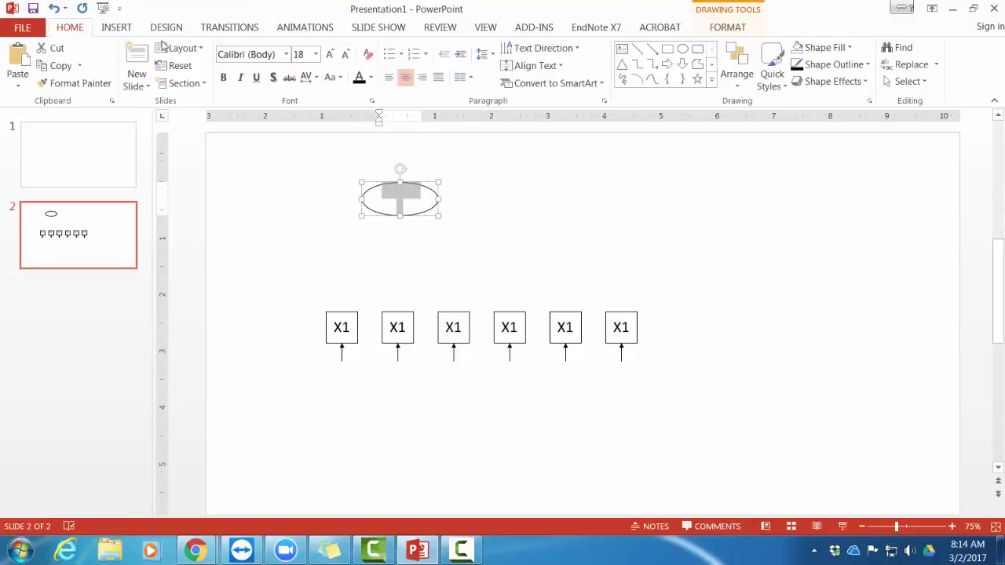
left_click(370, 77)
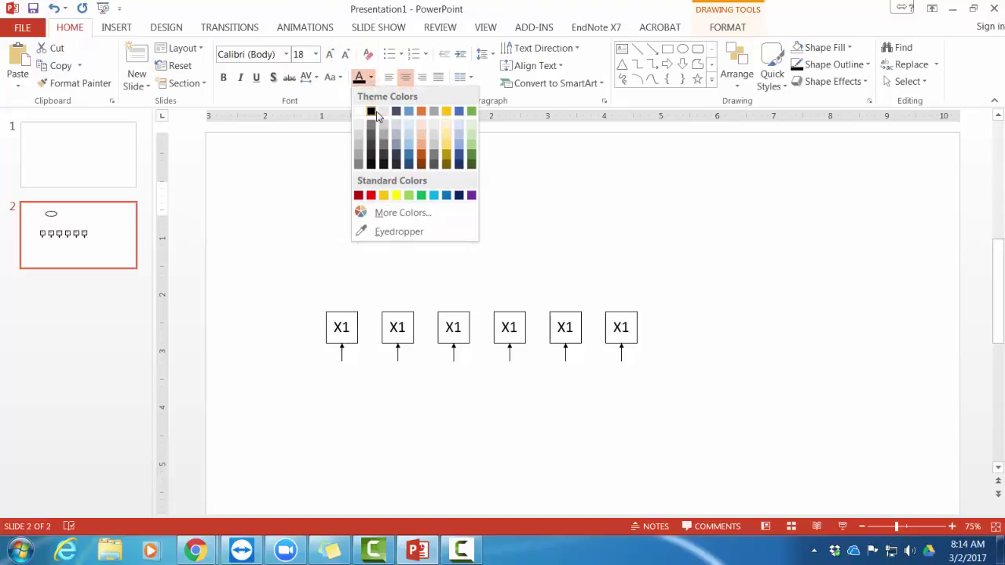
left_click(376, 115)
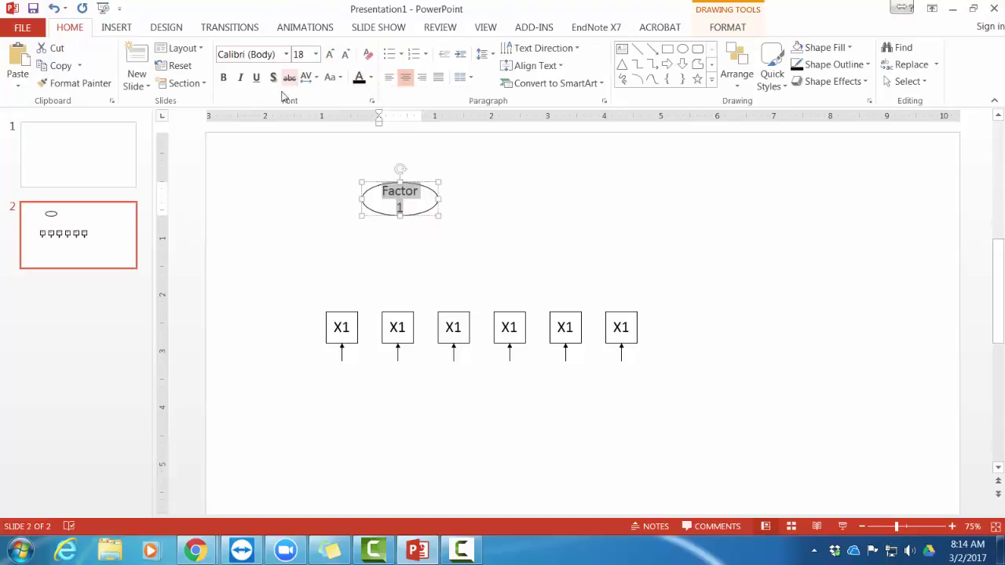
left_click(330, 53)
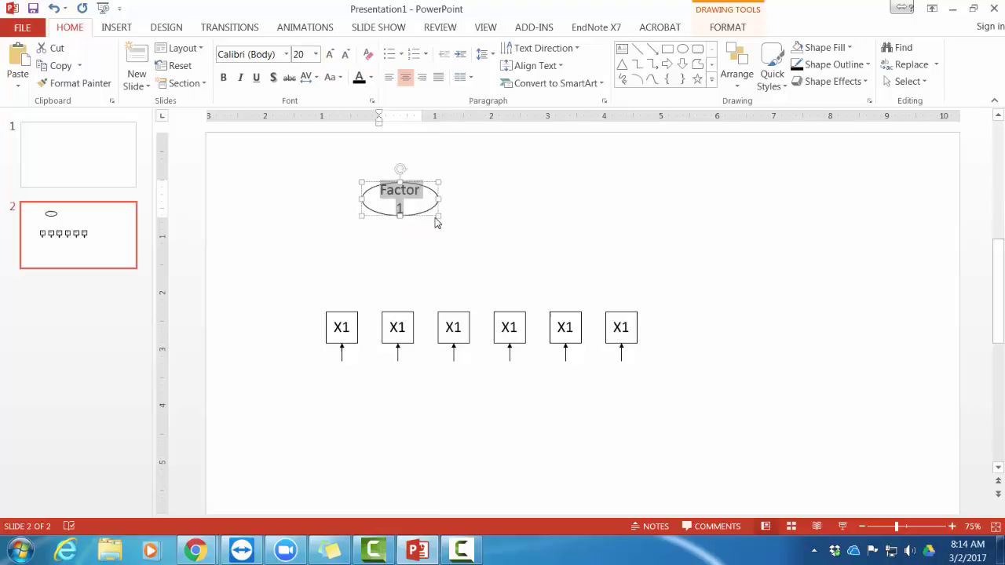
left_click_drag(438, 217, 452, 225)
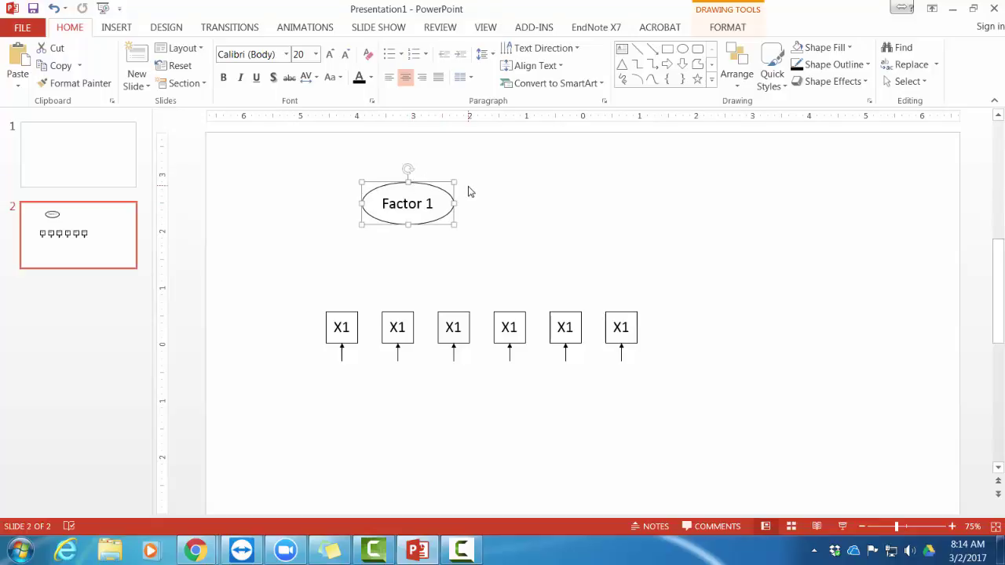
Place a copy of the Factor 1 oval about 2.5" to its right and label the copy "Factor 2"
key("ctrl+c")
key("ctrl+v")
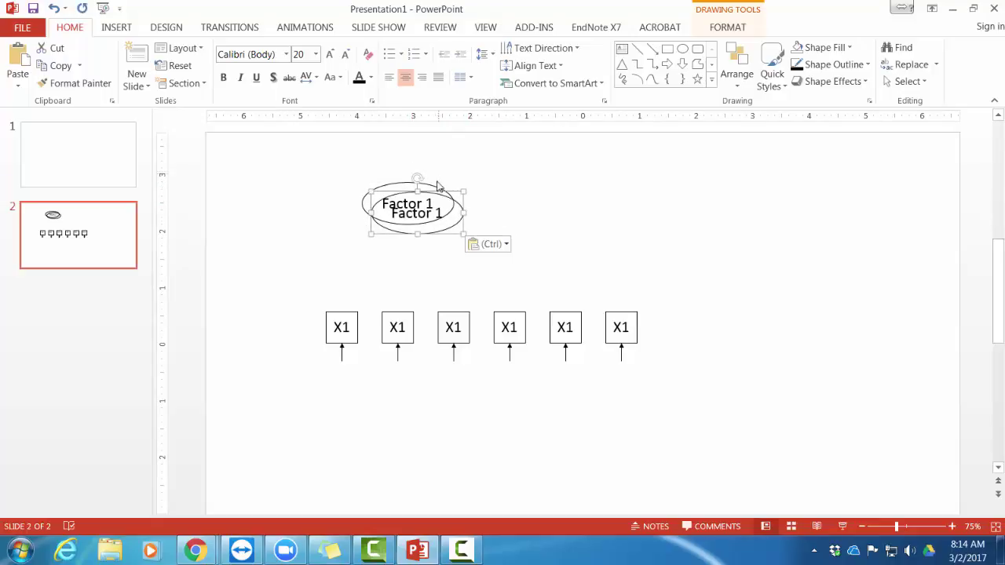
left_click_drag(439, 188, 587, 205)
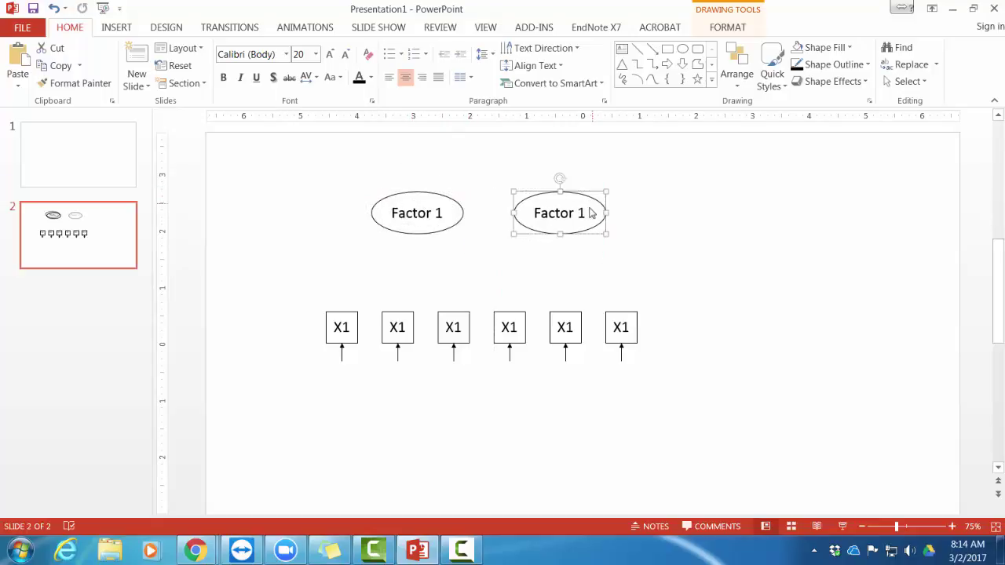
left_click(584, 213)
key("BackSpace")
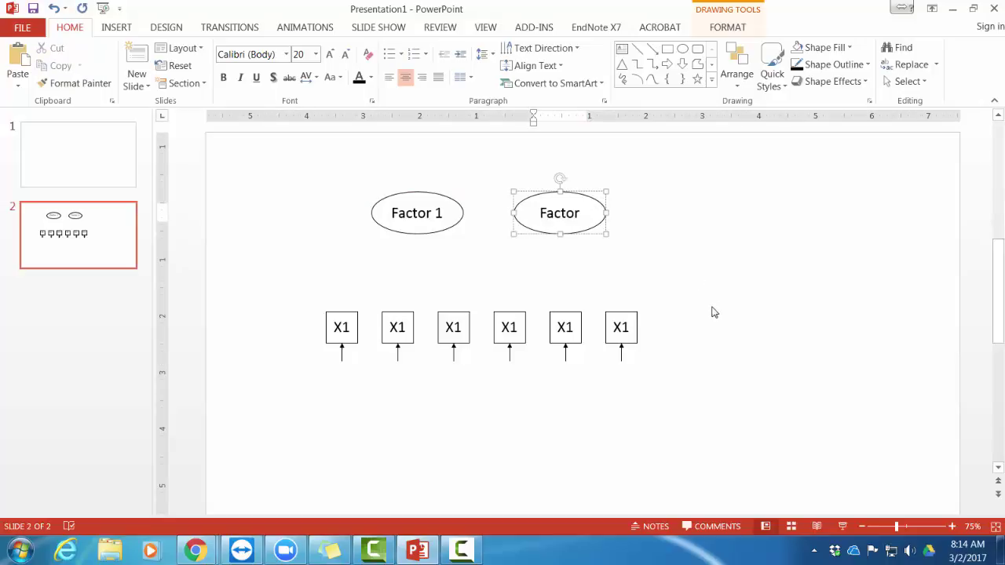
type("2")
Move the Factor 1 oval above the second square and the Factor 2 oval above the fifth square
left_click_drag(428, 194, 407, 230)
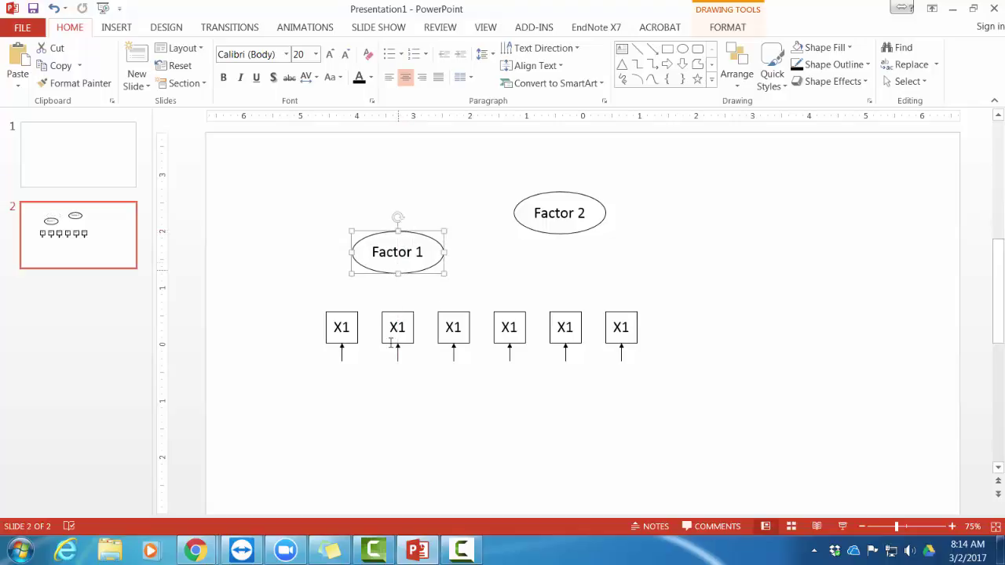
left_click(573, 230)
left_click_drag(574, 198, 578, 239)
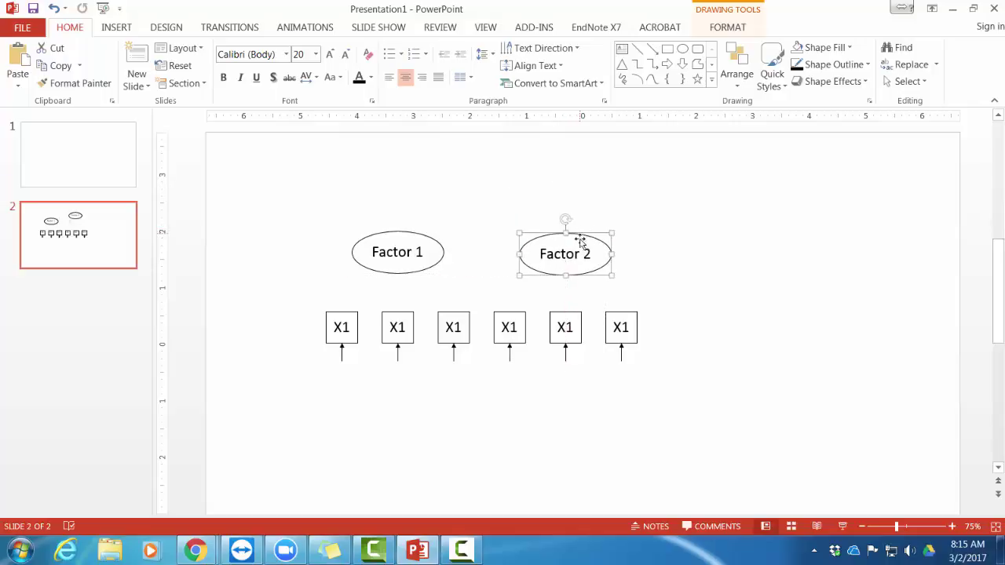
Align the Factor 1 and Factor 2 ovals by their middles
left_click_drag(313, 195, 650, 303)
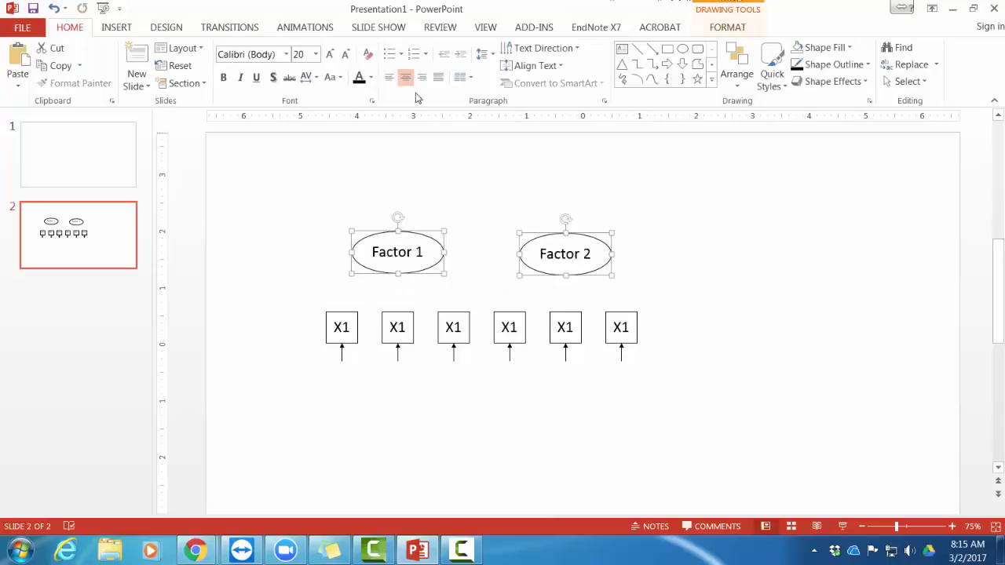
left_click(728, 27)
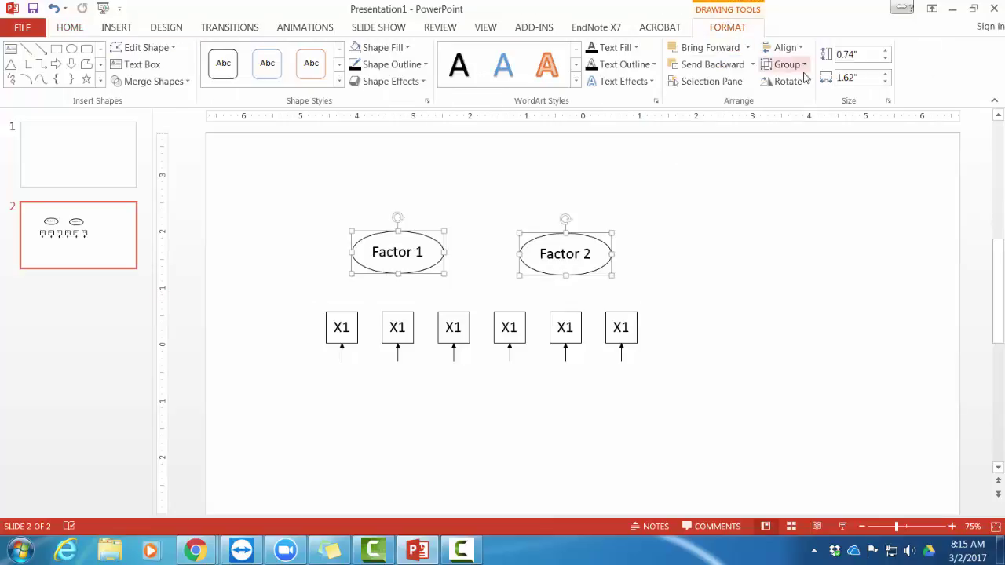
left_click(785, 47)
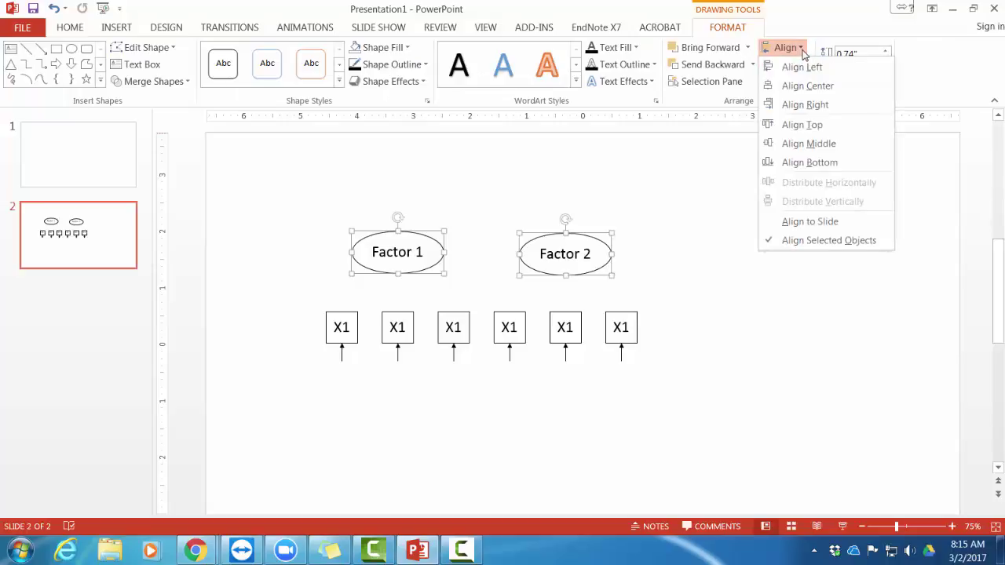
left_click(811, 144)
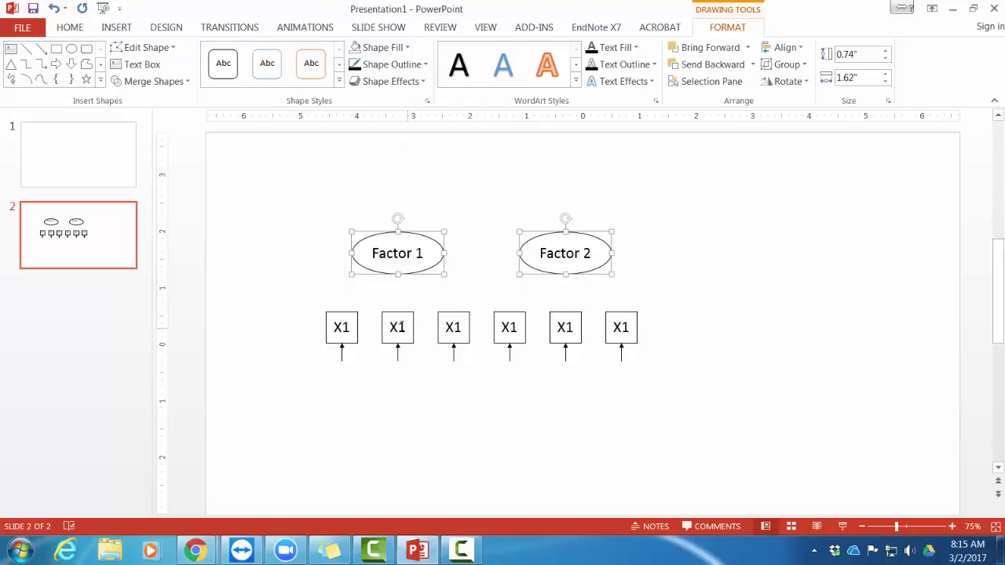
Relabel the second square as X2 and the third square as X3
left_click(398, 328)
key("BackSpace")
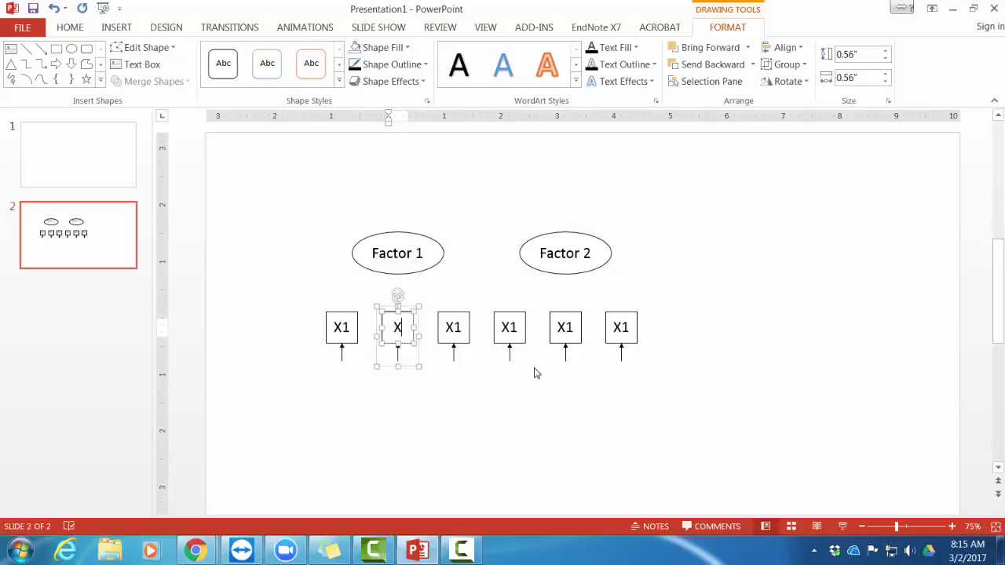
type("2")
left_click(455, 324)
key("BackSpace")
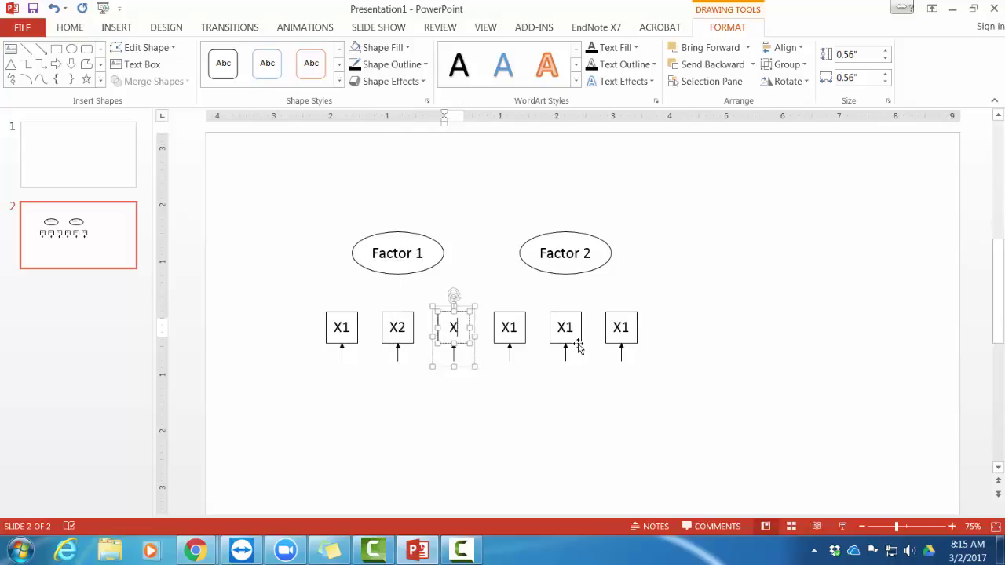
type("3")
Relabel the fourth, fifth and sixth squares as X4, X5 and X6
left_click(511, 327)
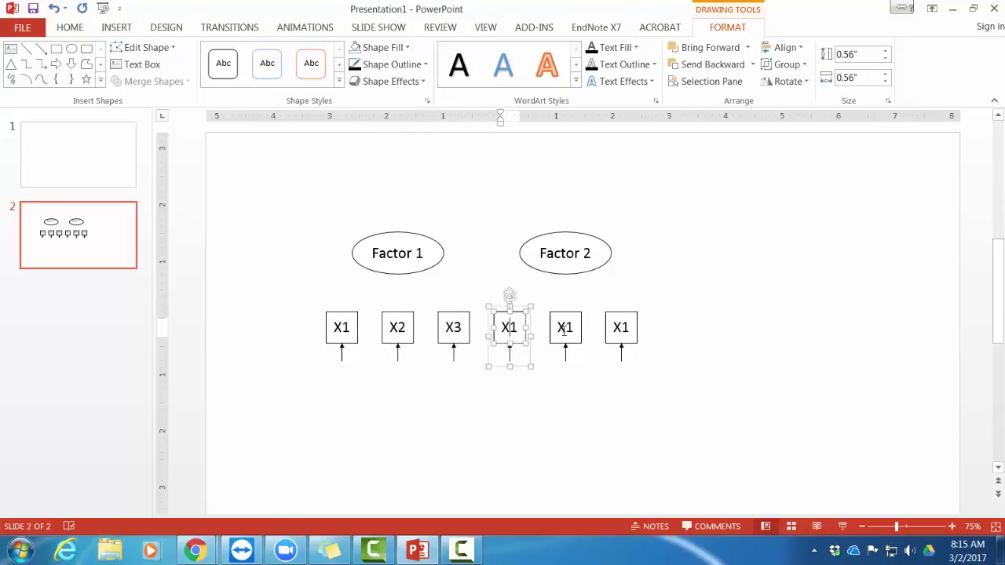
key("BackSpace")
type("4")
double_click(566, 323)
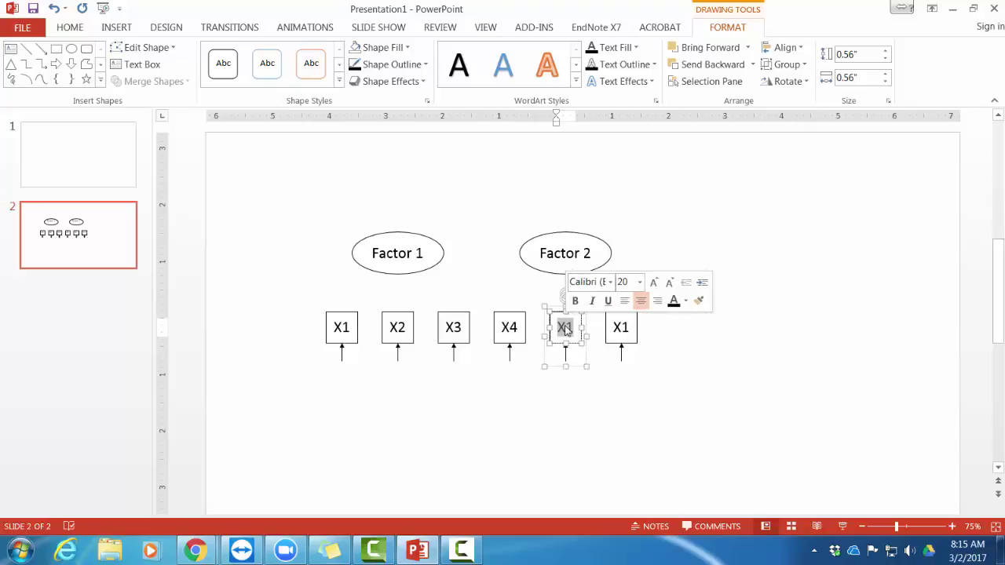
type("X5")
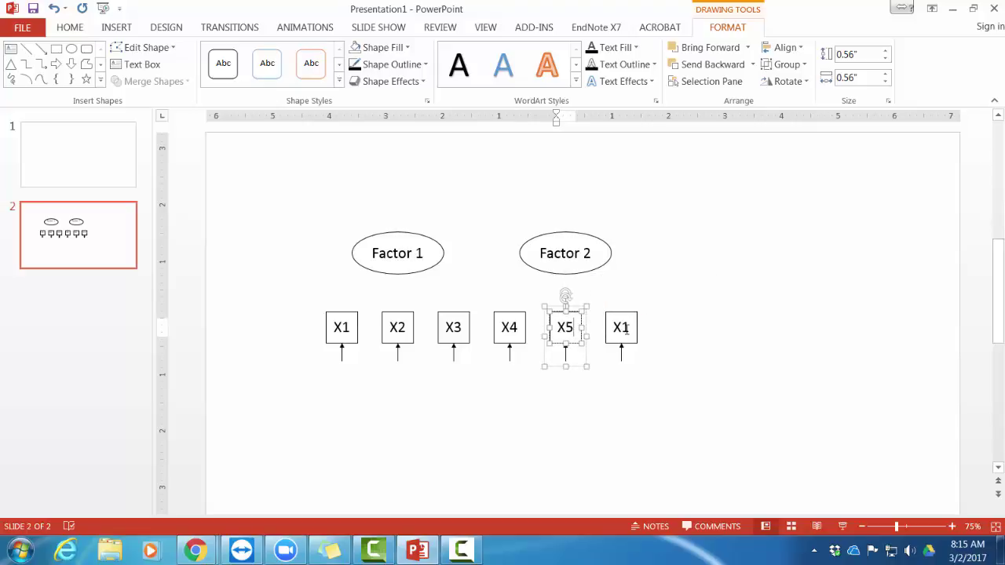
left_click(624, 328)
key("BackSpace")
type("6")
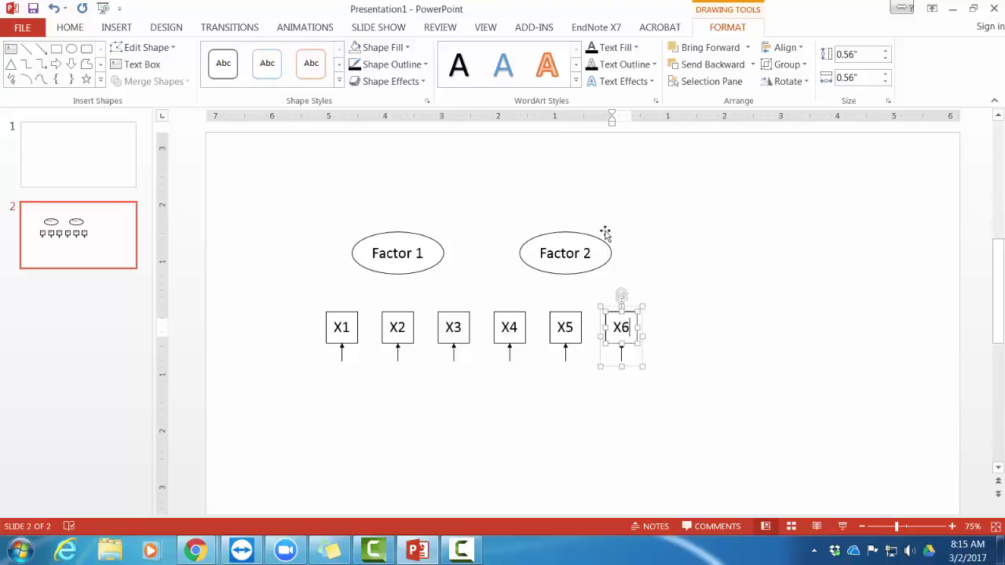
Connect the bottom of Factor 1 to the top of X1 with a black arrow and set it as the default line
left_click(41, 49)
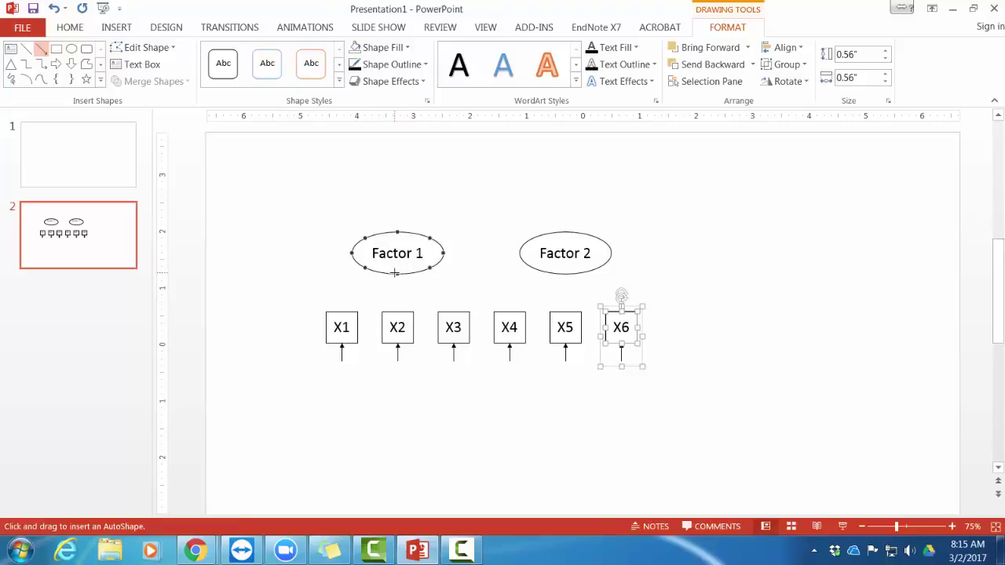
left_click_drag(397, 273, 342, 312)
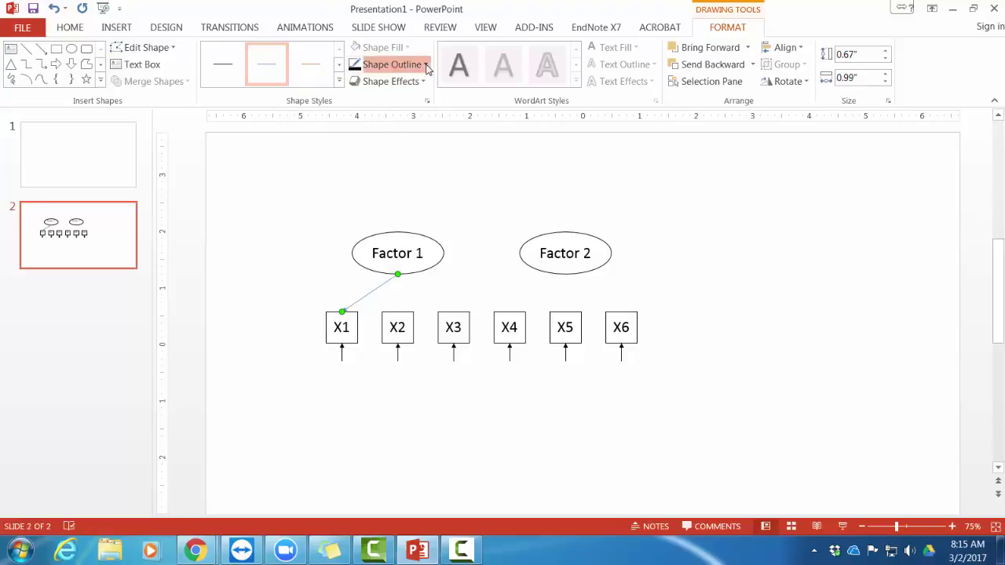
left_click(381, 64)
left_click(367, 98)
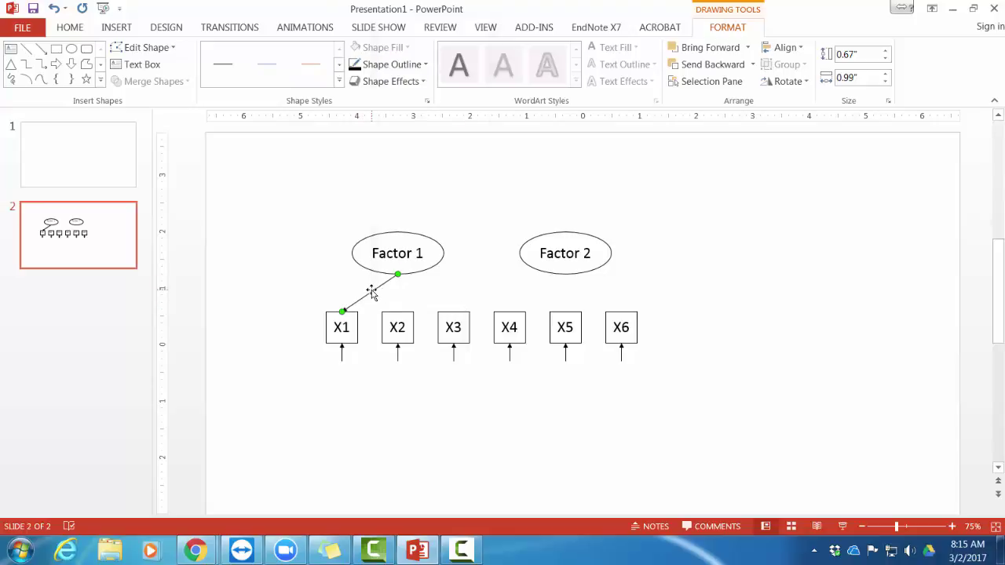
right_click(372, 292)
left_click(440, 242)
Connect the bottom of Factor 1 to the tops of X2 and X3 with straight arrows
left_click(42, 49)
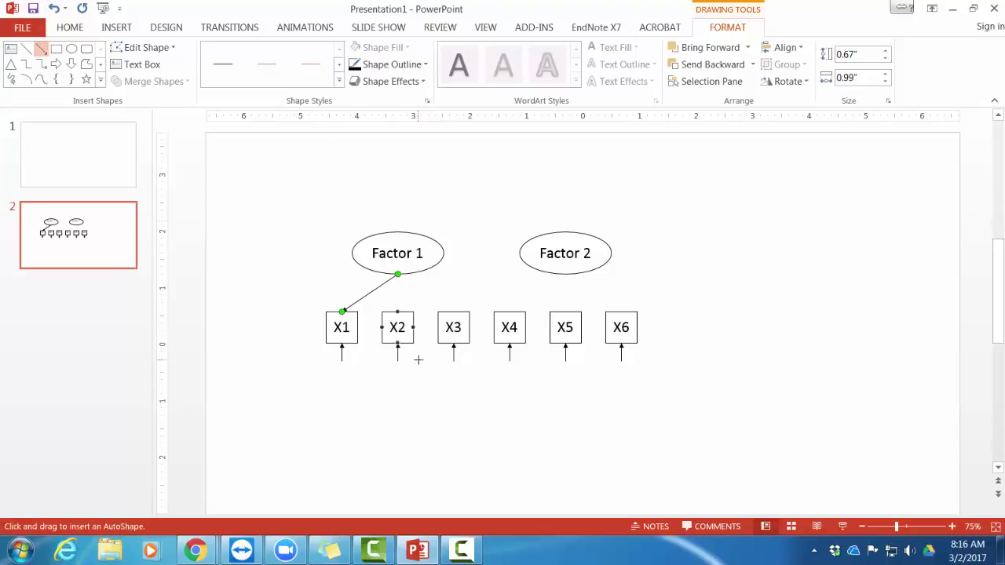
left_click_drag(397, 272, 397, 313)
left_click(42, 48)
left_click_drag(398, 273, 453, 311)
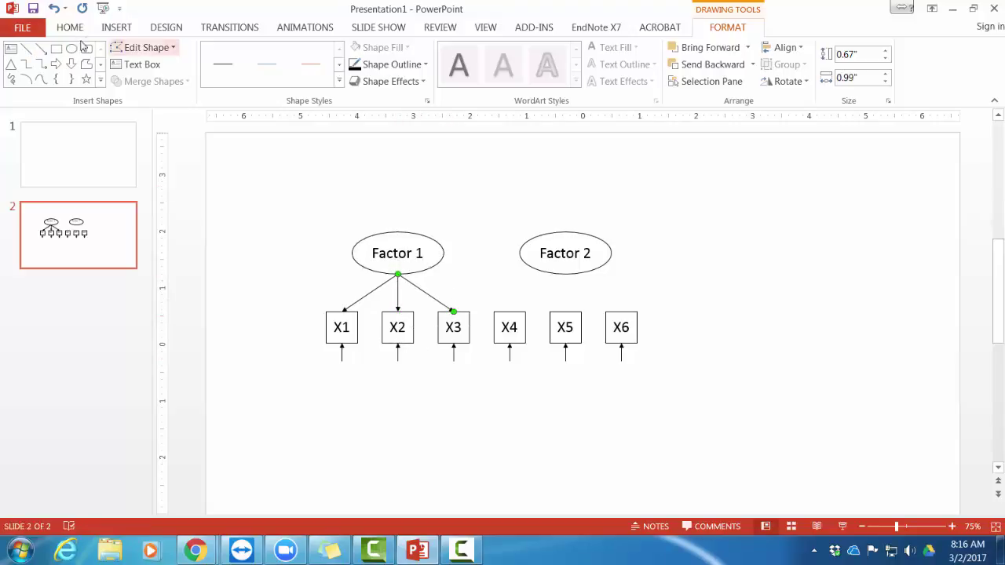
Connect the bottom of Factor 2 to the tops of X4, X5 and X6 with straight arrows
left_click(42, 49)
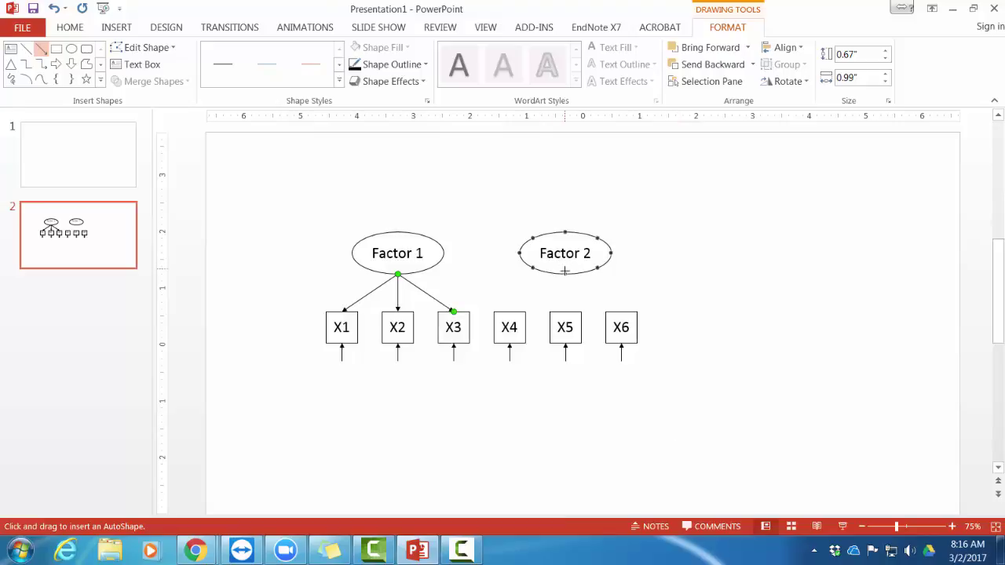
left_click_drag(565, 273, 510, 312)
left_click(42, 48)
left_click_drag(565, 274, 565, 311)
left_click(41, 49)
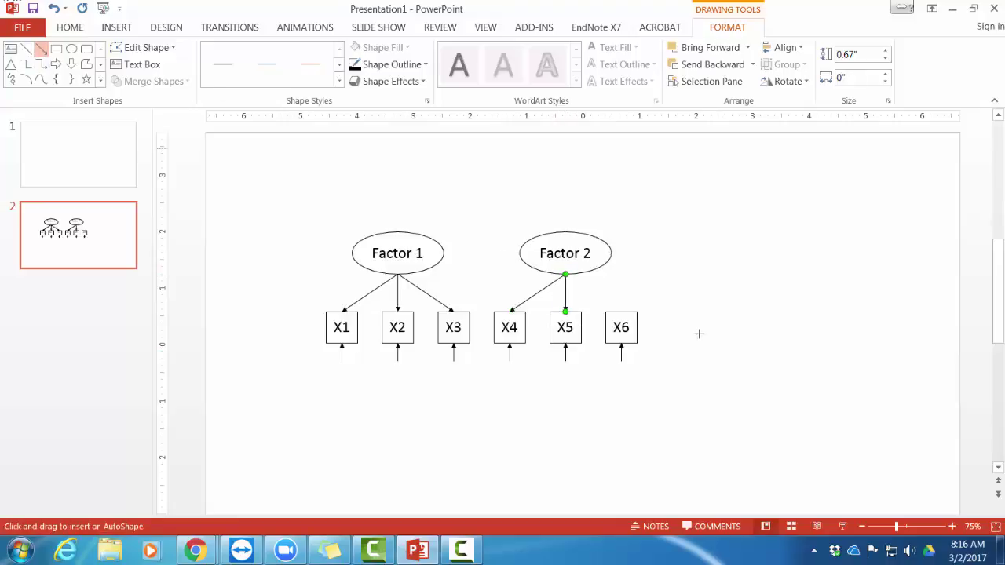
left_click_drag(566, 274, 699, 376)
Undo the last move of the X6 square
left_click(731, 377)
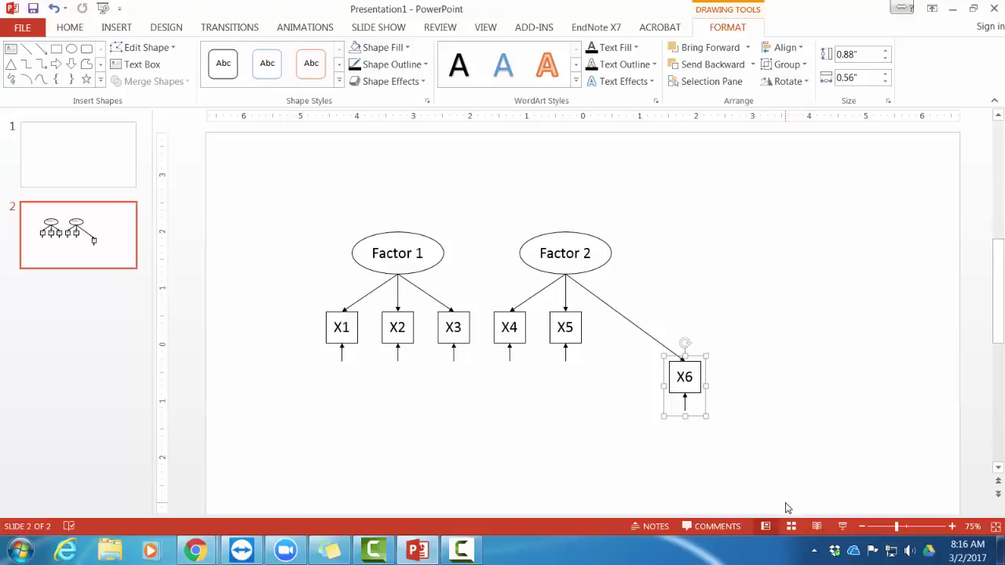
key("ctrl+z")
left_click(766, 285)
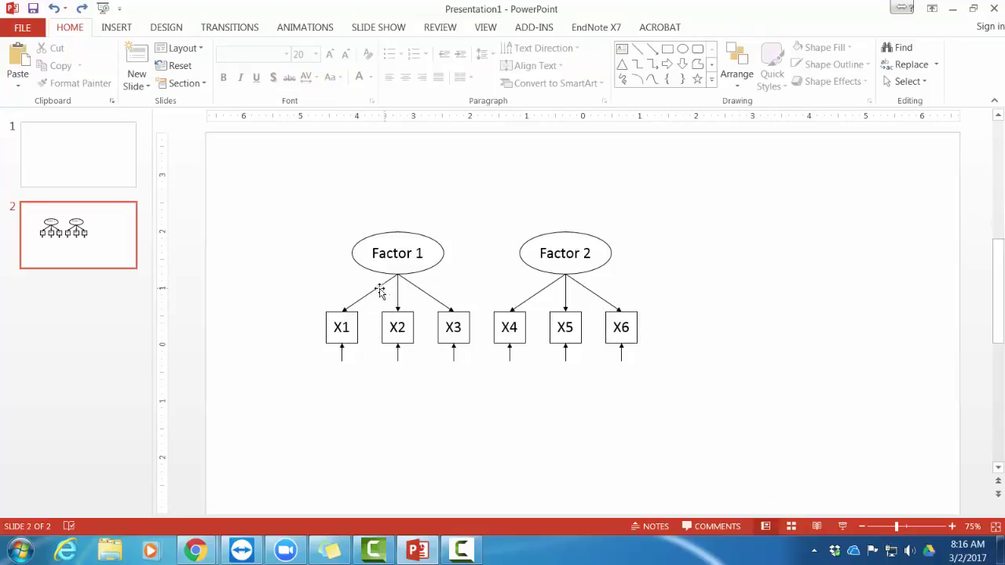
left_click(565, 232)
left_click(389, 229)
left_click(398, 231)
left_click(705, 288)
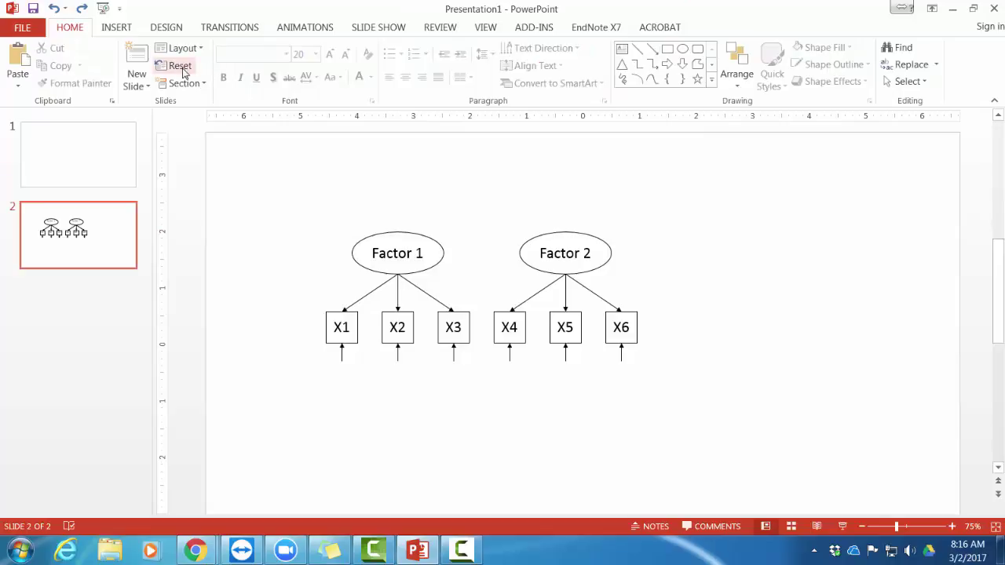
Draw a trial curved double-arrow connector about 1.82" by 2.7" in the empty area beyond Factor 2 and delete it
left_click(129, 28)
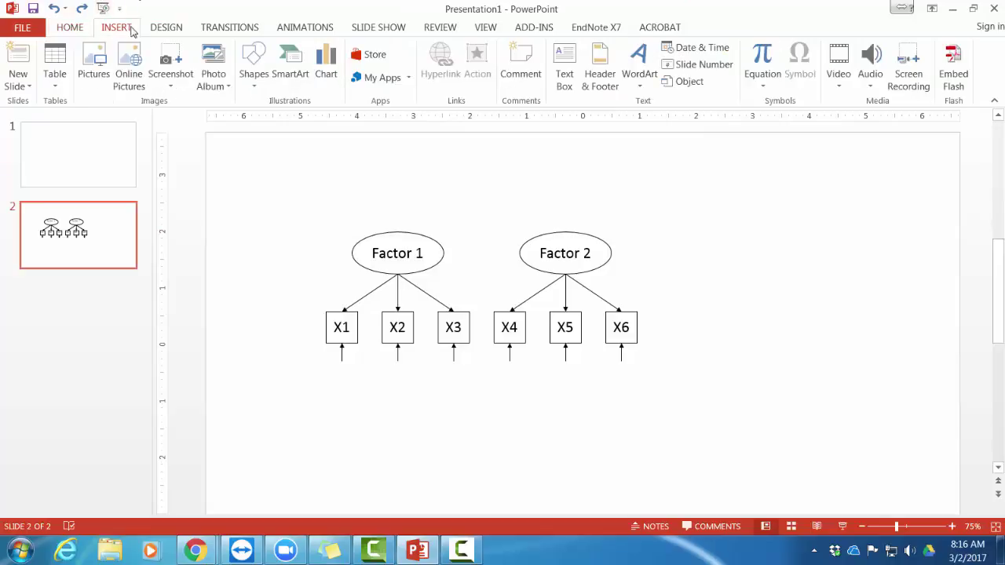
left_click(253, 69)
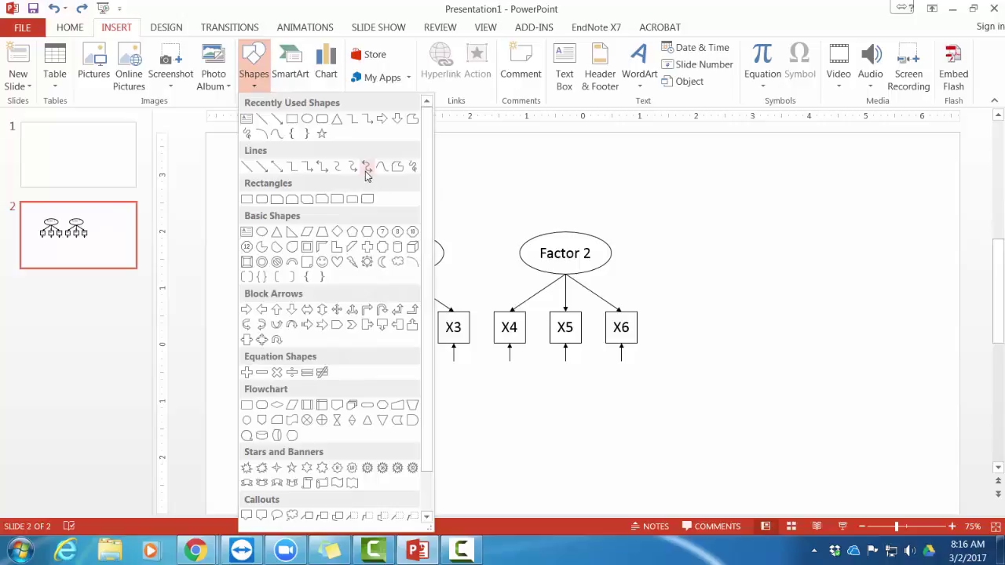
left_click(366, 168)
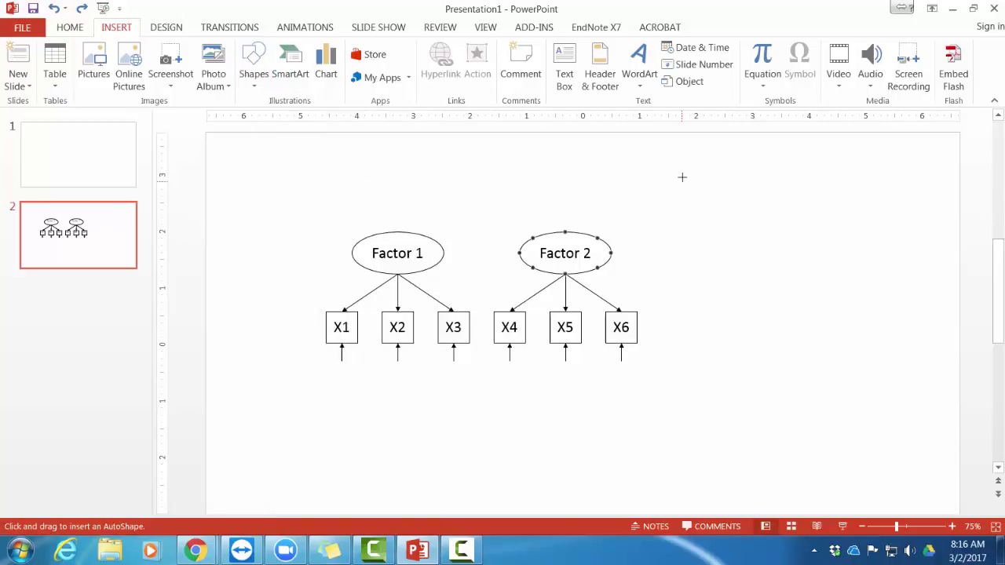
left_click_drag(687, 180, 837, 282)
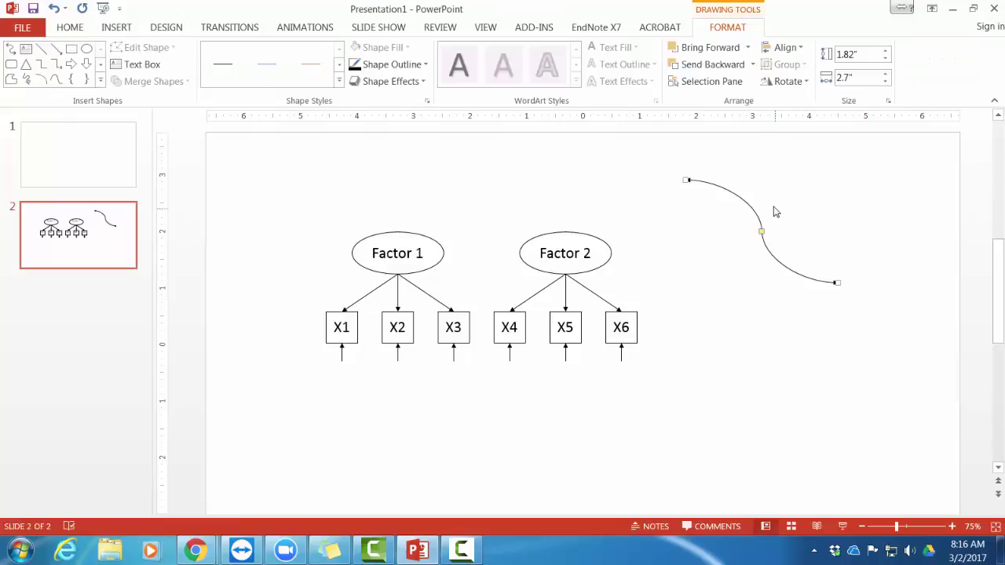
key("Delete")
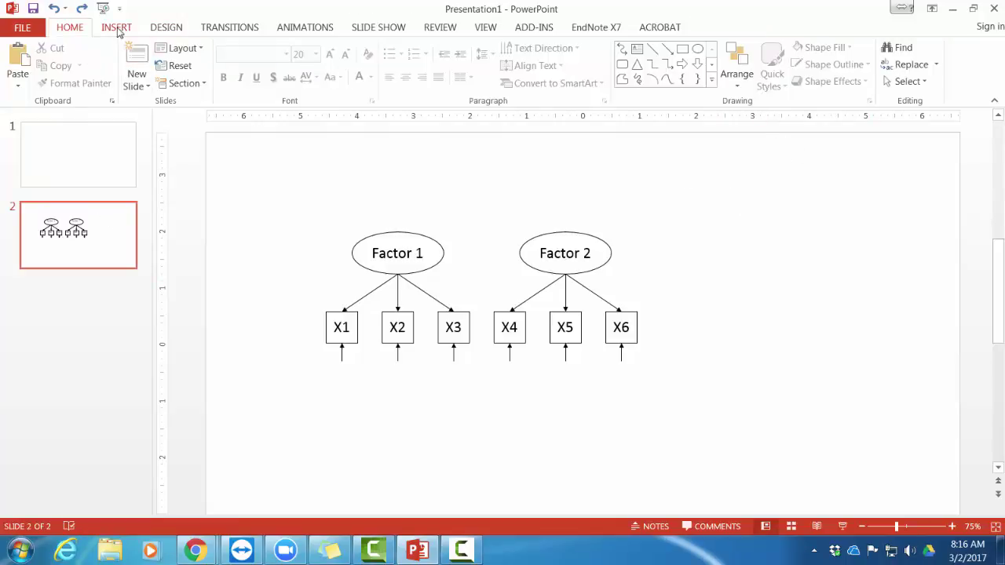
Connect the tops of Factor 1 and Factor 2 with a curved double-arrow connector and raise its arc
left_click(117, 28)
left_click(254, 63)
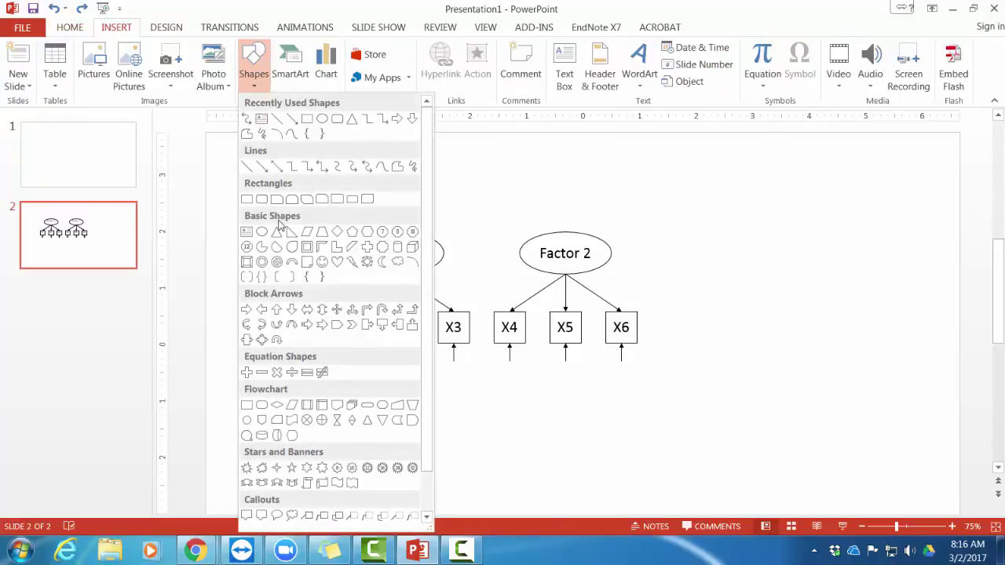
left_click(366, 166)
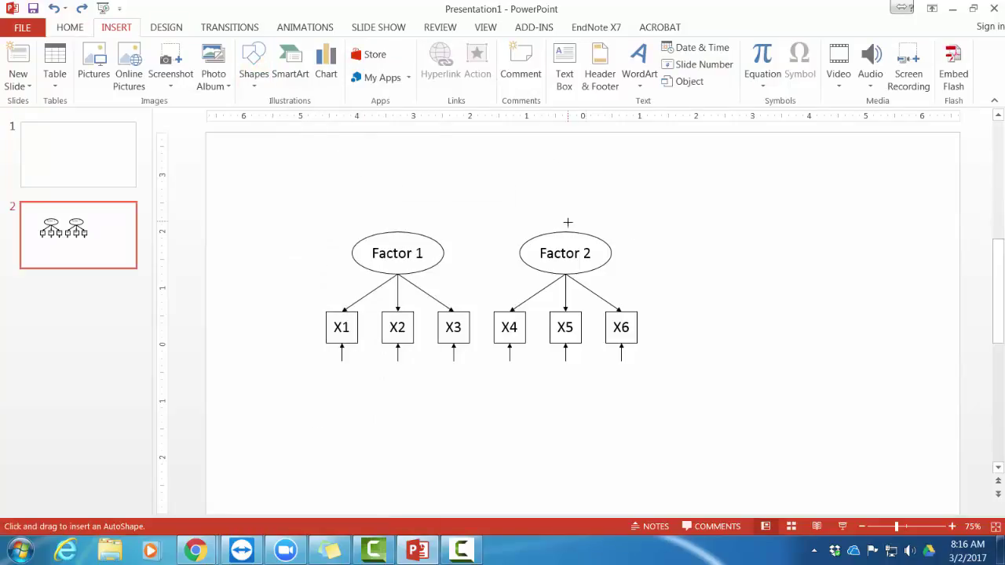
mouse_move(560, 193)
left_mouse_down()
mouse_move(444, 141)
mouse_move(390, 223)
mouse_move(399, 232)
left_mouse_up()
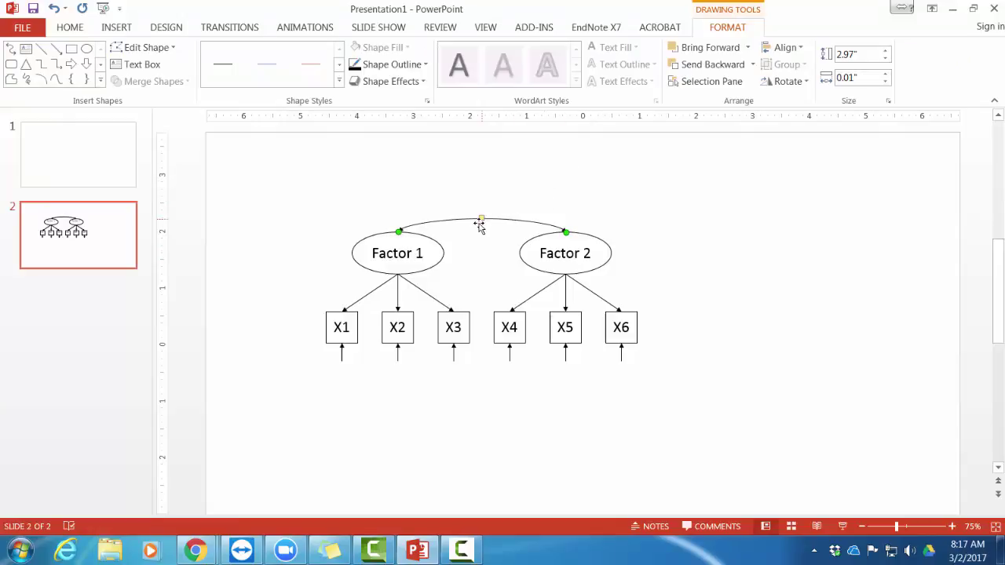
mouse_move(482, 220)
left_mouse_down()
mouse_move(480, 134)
mouse_move(482, 201)
left_mouse_up()
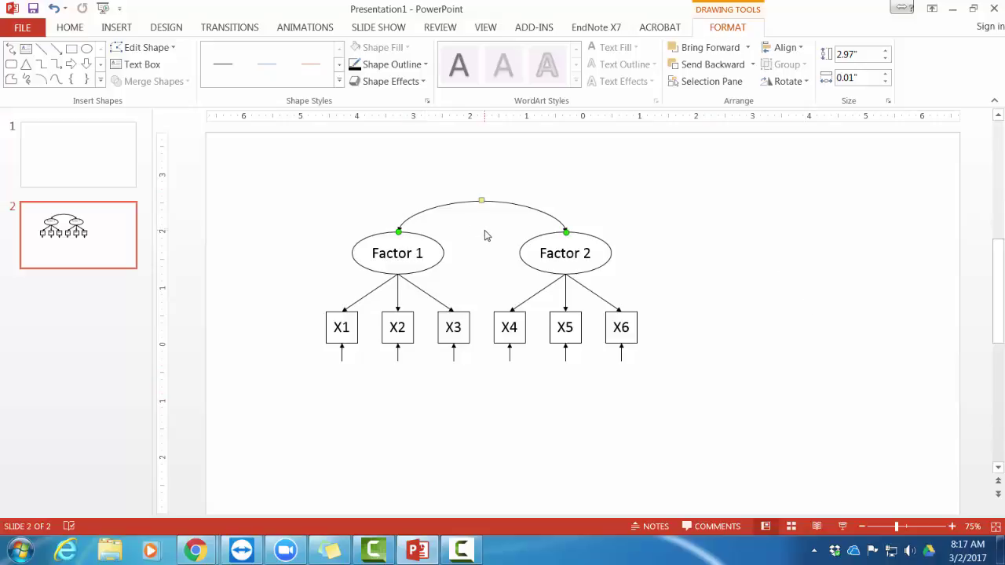
left_click(751, 306)
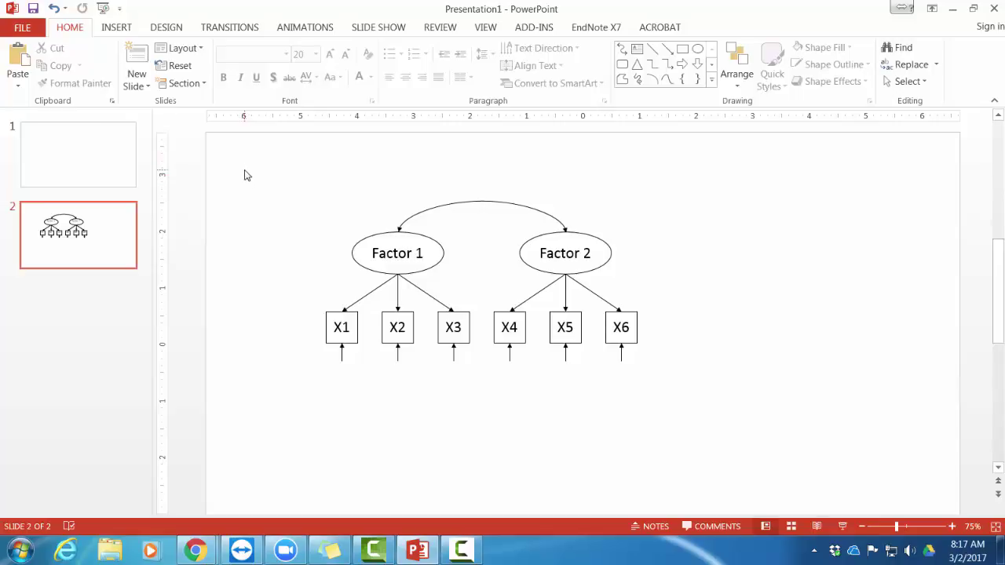
Copy the whole diagram and add a new slide with its content placeholder removed
left_click_drag(254, 182, 758, 453)
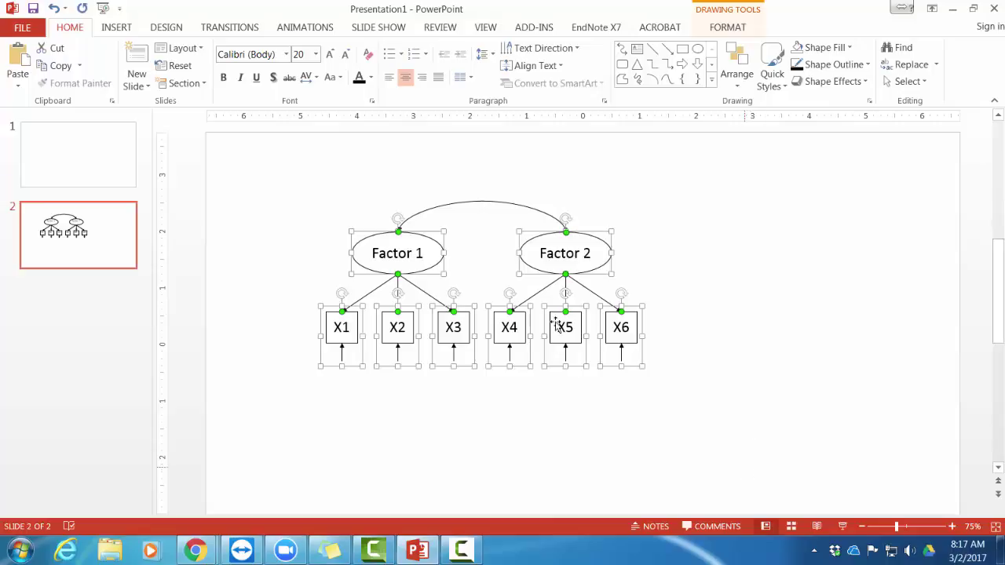
left_click(136, 56)
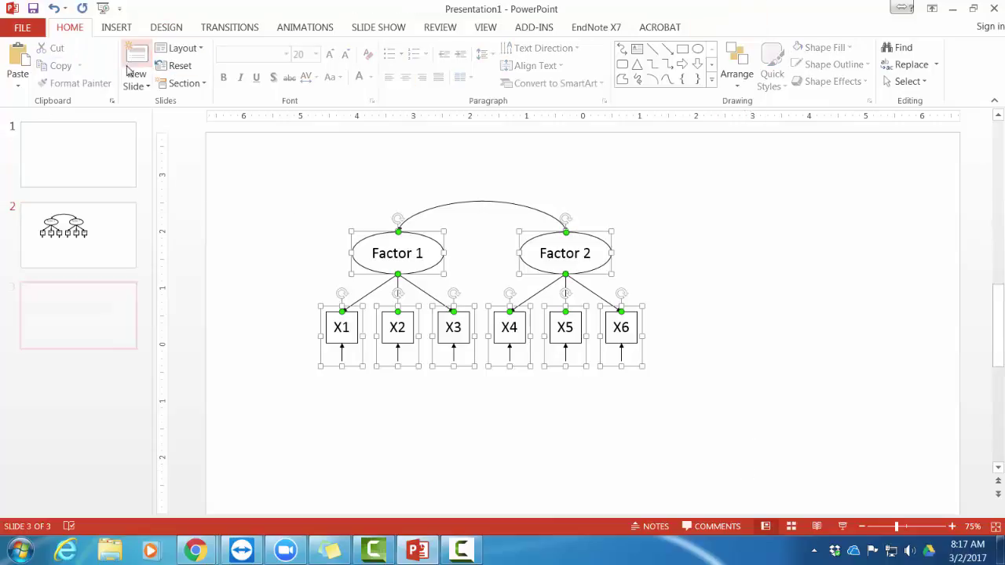
left_click(530, 246)
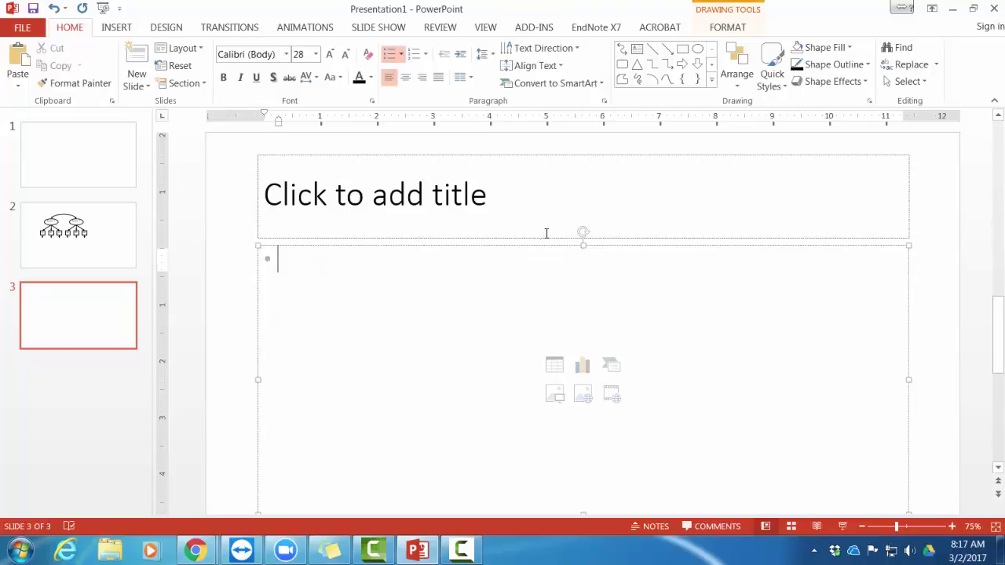
left_click(862, 527)
left_click(862, 527)
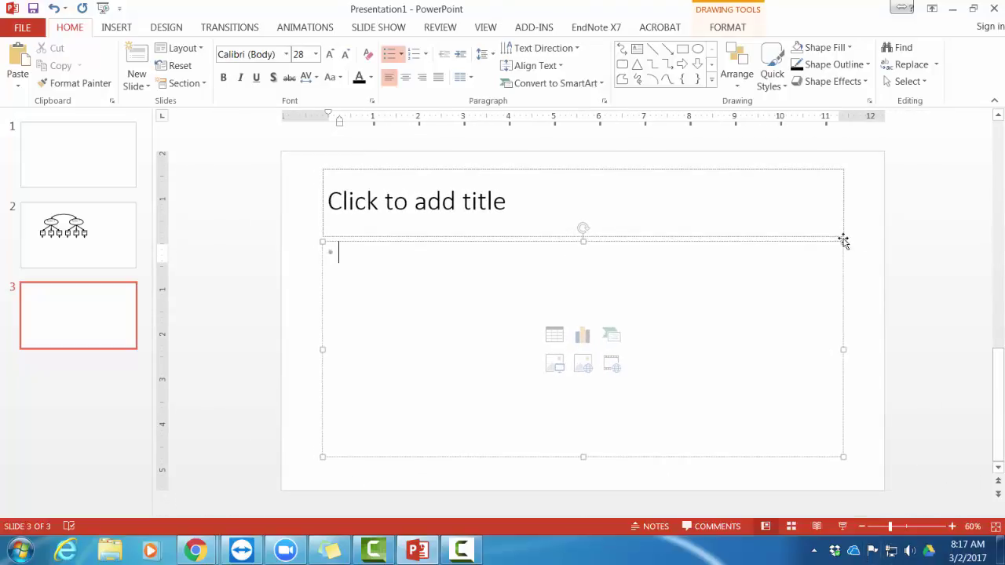
left_click(846, 269)
key("Delete")
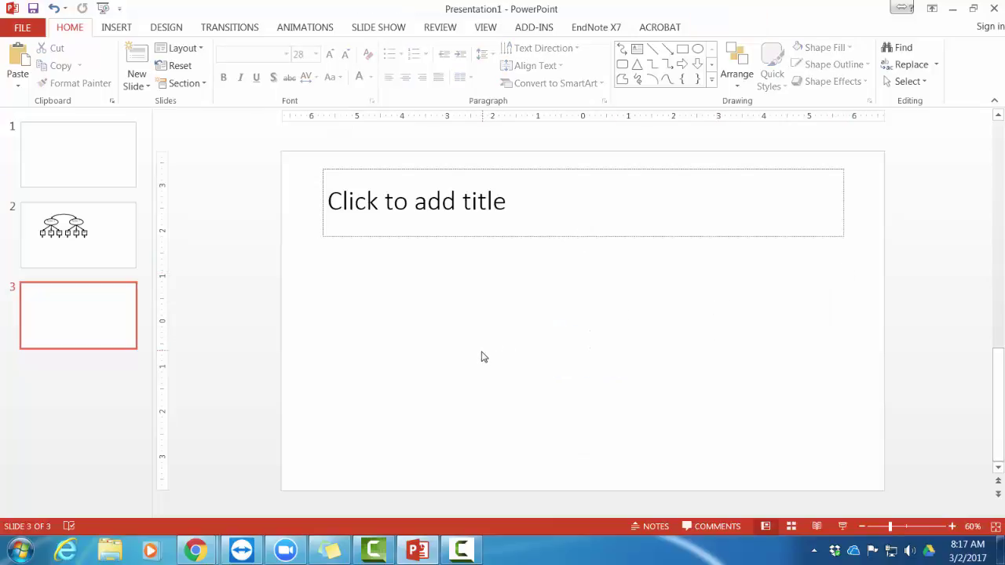
Paste the diagram on the new slide as a picture and enlarge it proportionally
right_click(463, 329)
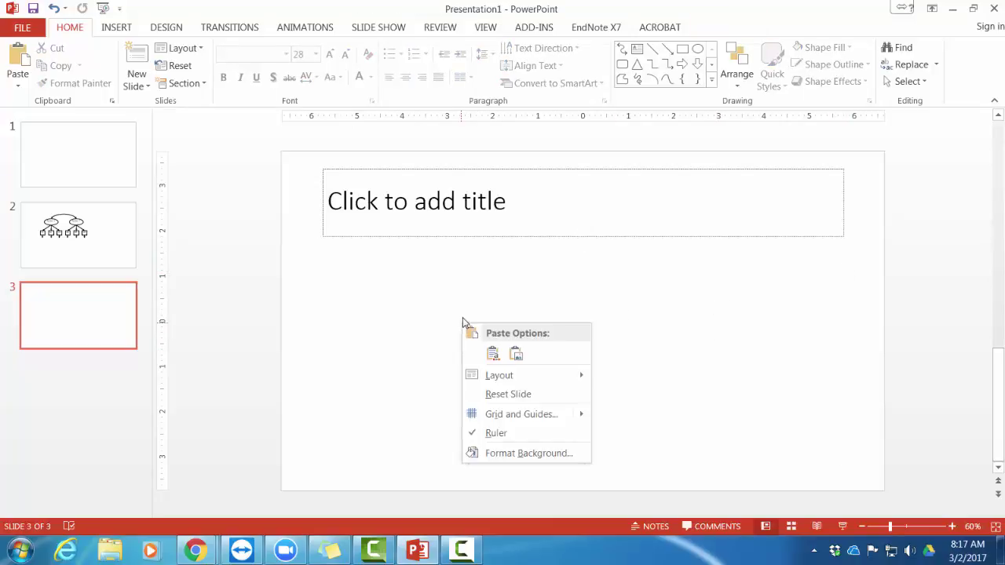
left_click(515, 353)
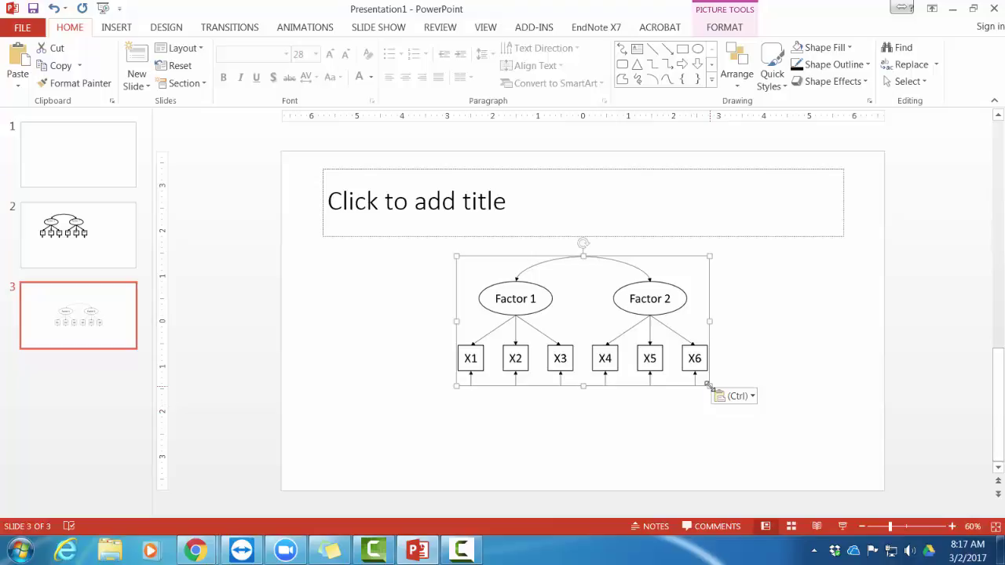
left_click_drag(709, 387, 706, 425)
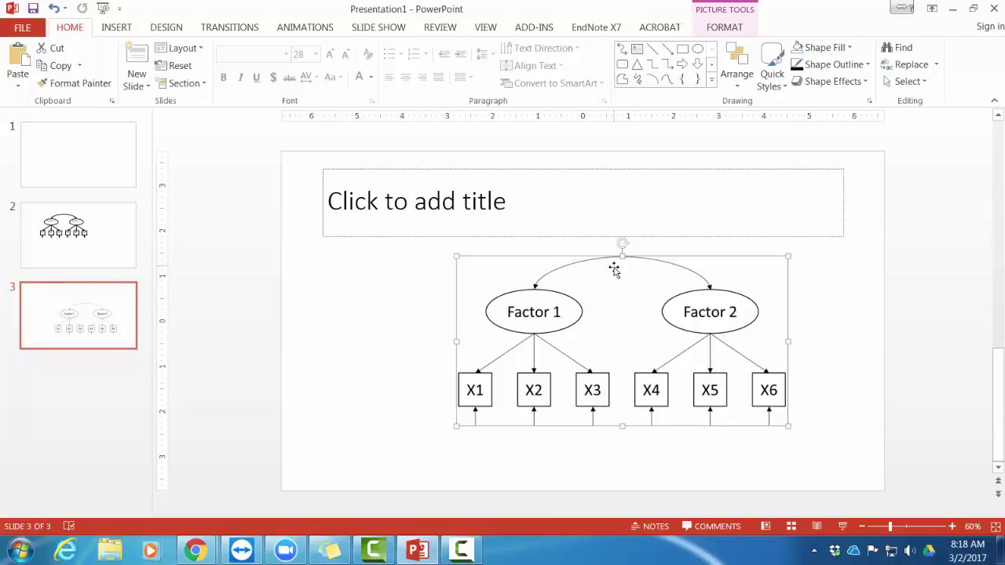
Replace the picture with an editable copy of the diagram, and try enlarging all its shapes together before undoing the resize
key("Delete")
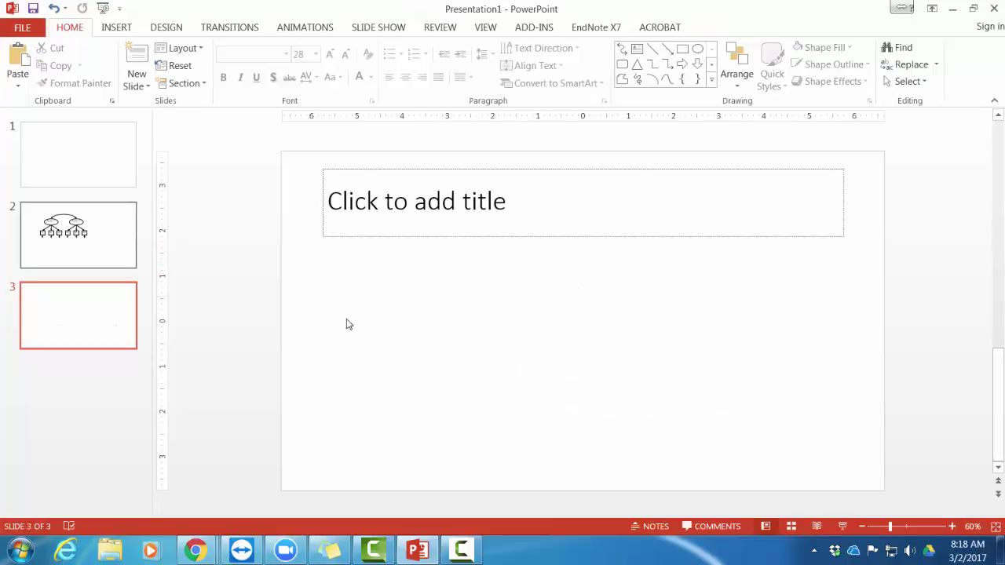
key("ctrl+v")
left_click(652, 323)
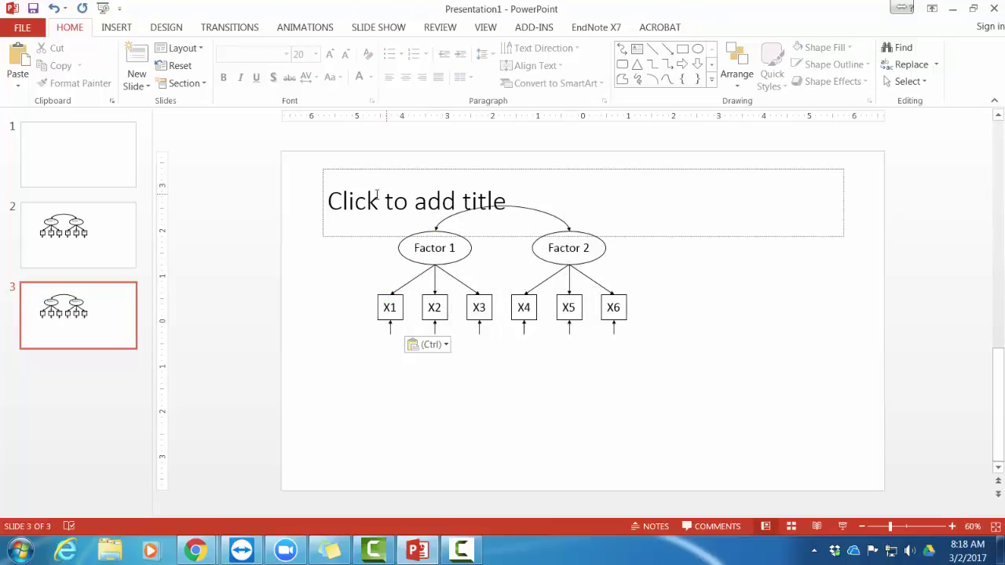
left_click_drag(297, 171, 699, 393)
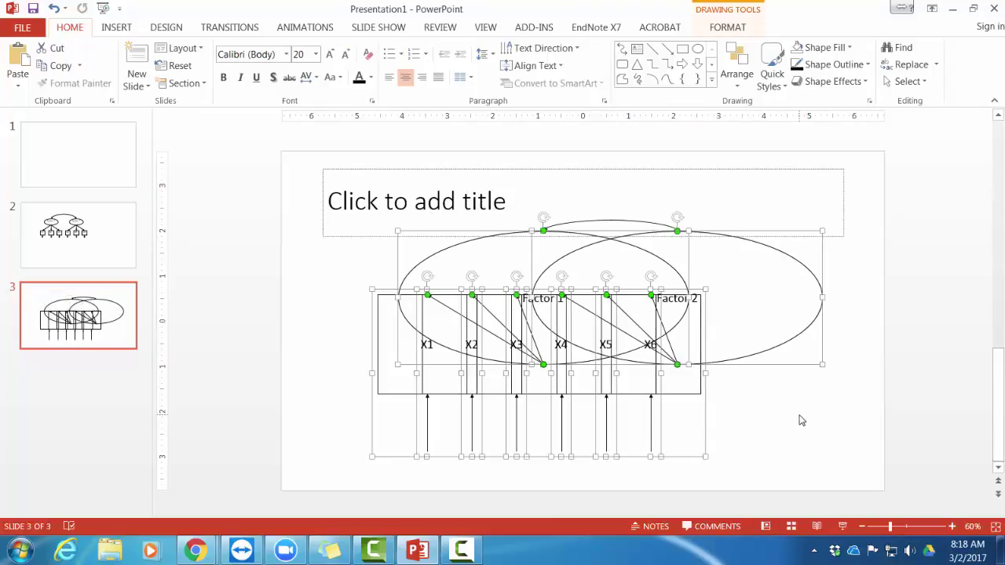
key("ctrl+z")
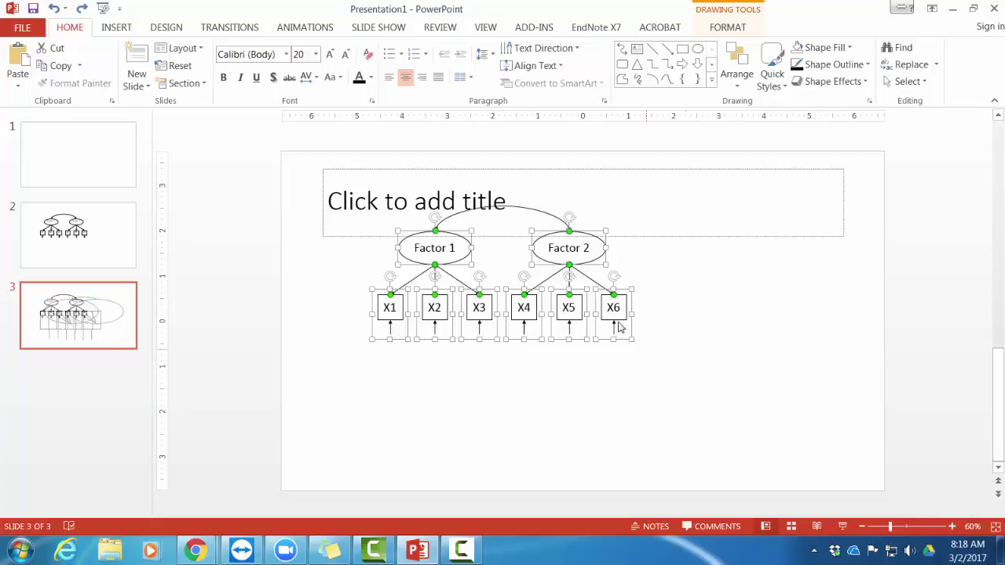
Cut the diagram shapes from slide 3, paste them back as a picture, and return to slide 2
key("ctrl+x")
right_click(476, 316)
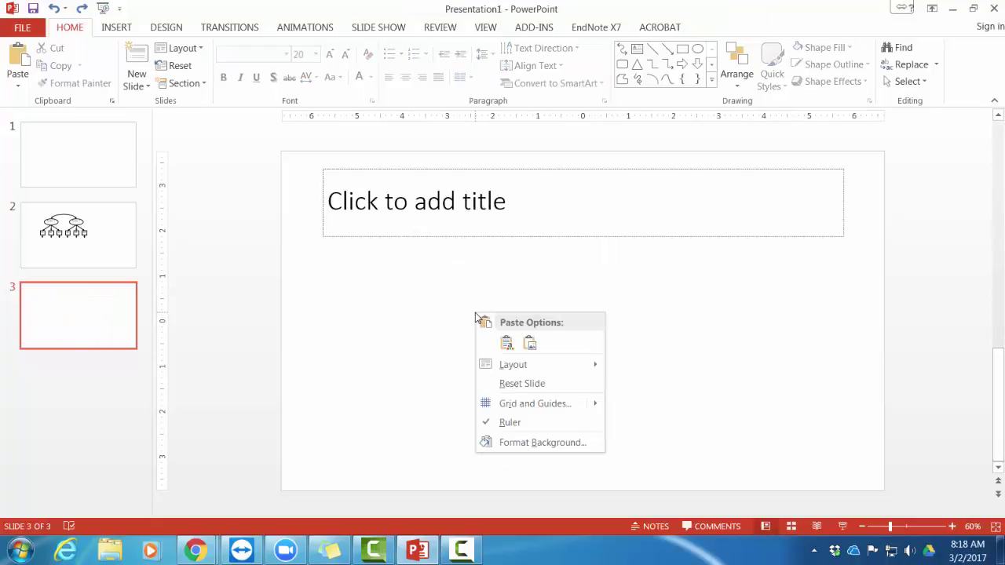
left_click(530, 343)
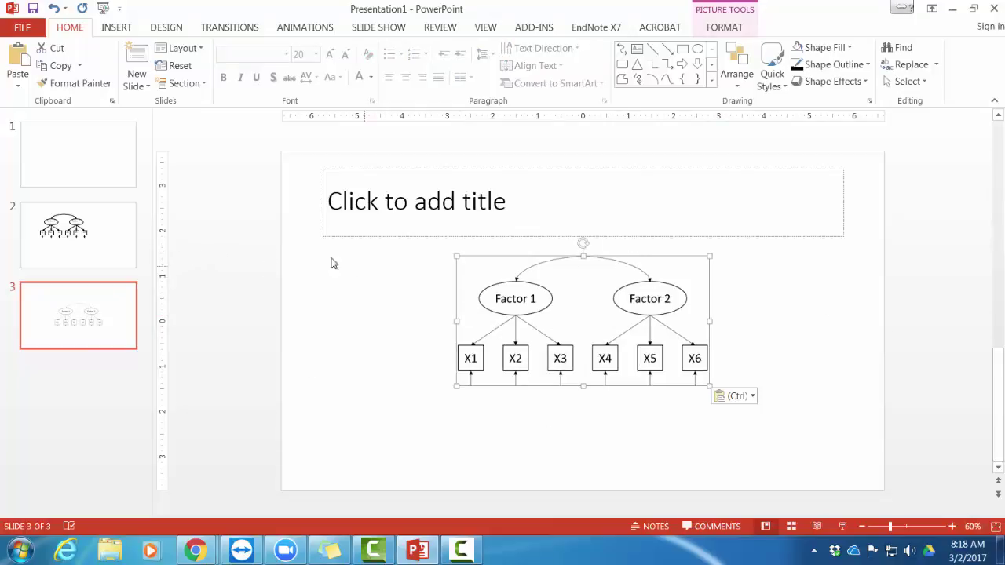
left_click(85, 234)
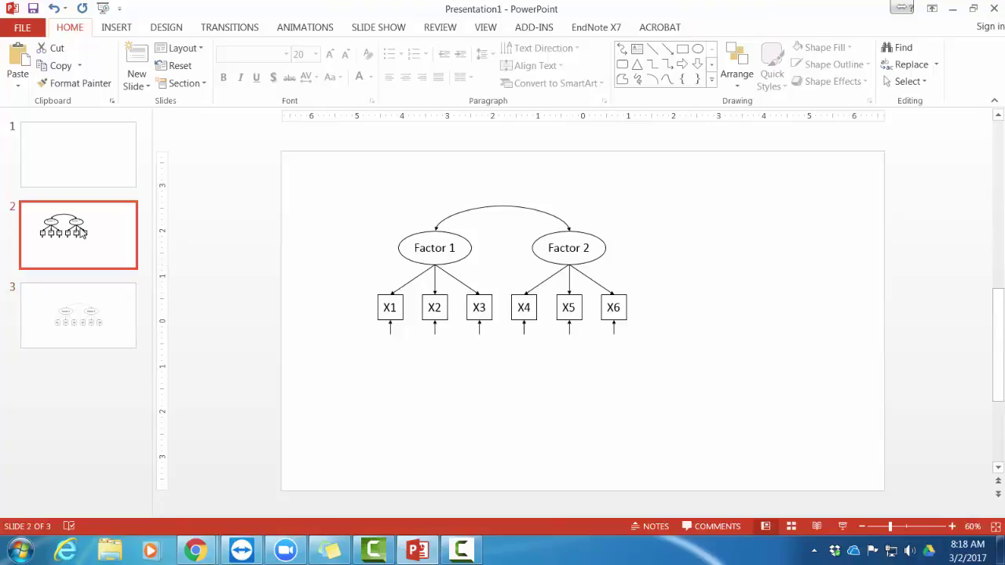